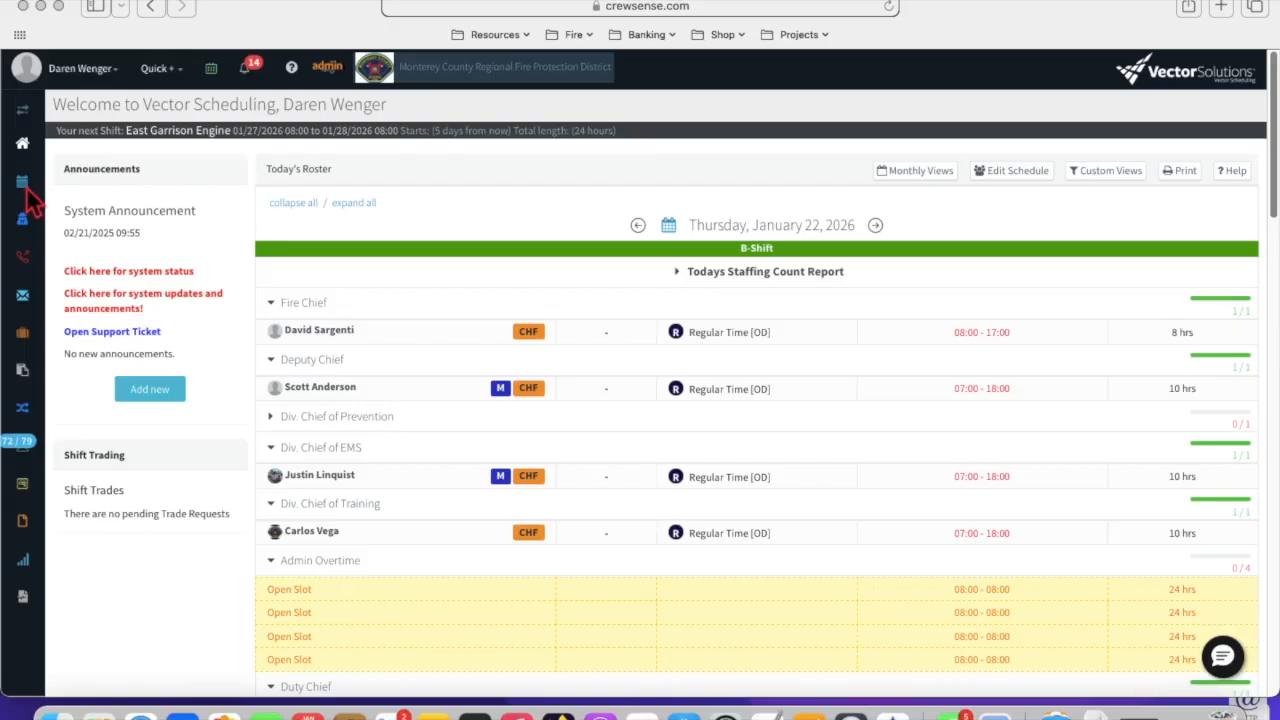
Open the Crew Scheduler view and show the schedule for Saturday, January 31, 2026.
mouse_move(26, 181)
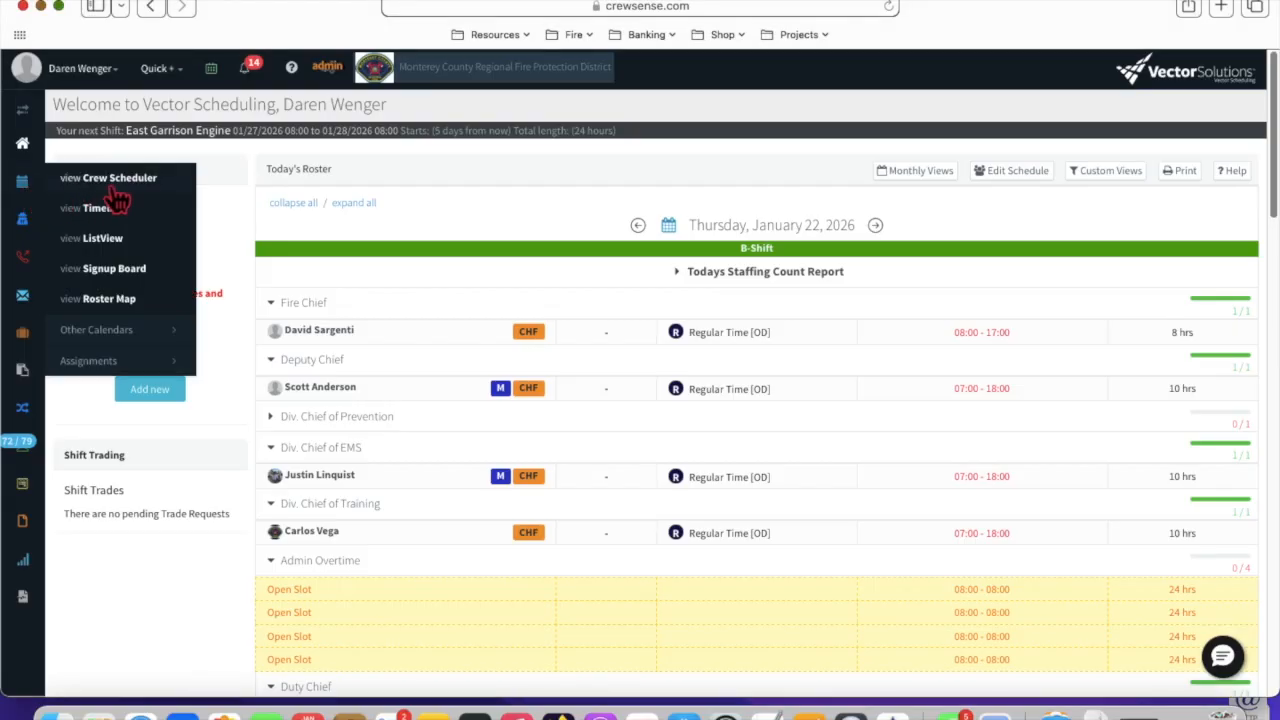
left_click(112, 200)
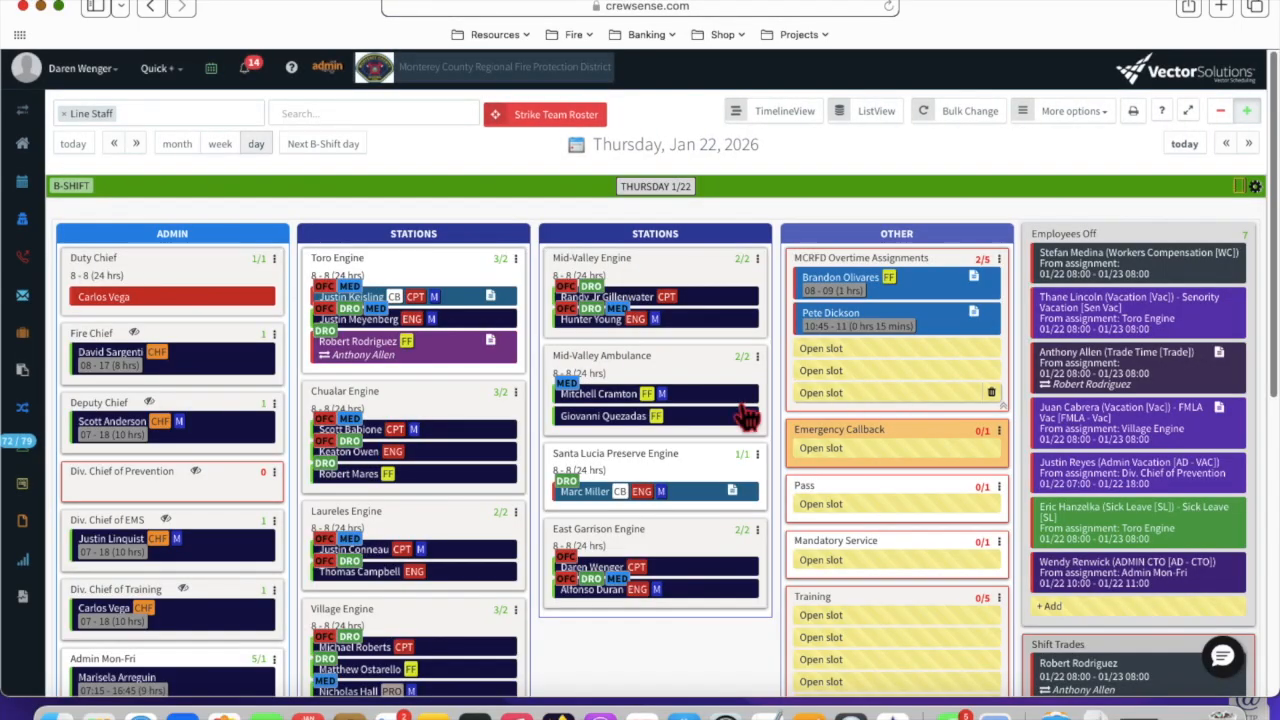
scroll(724, 418, "down", 2)
scroll(724, 418, "up", 2)
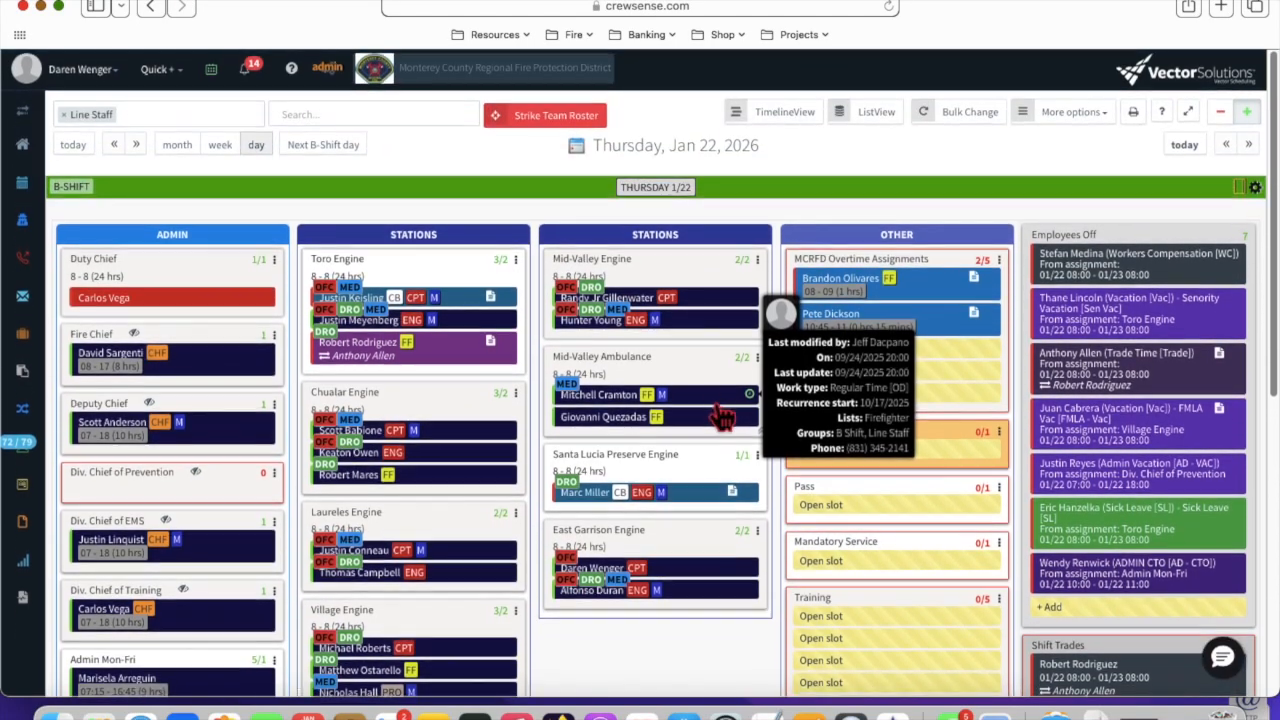
left_click(587, 160)
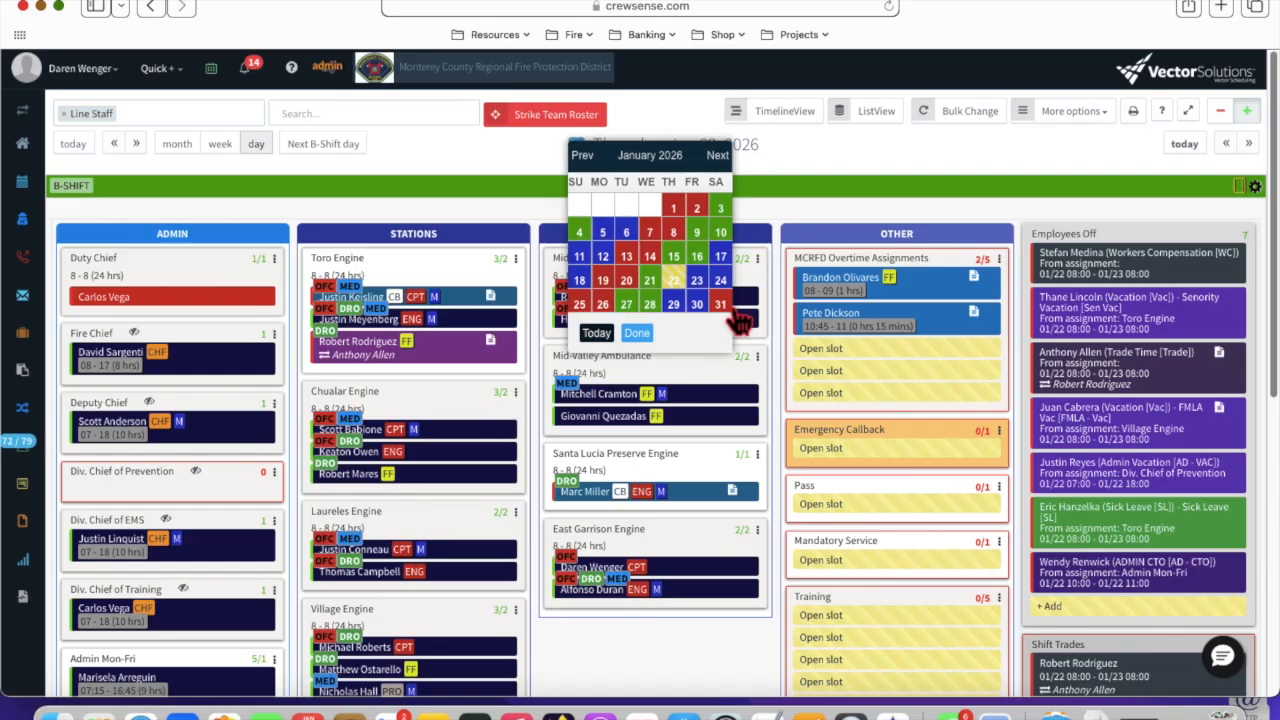
left_click(733, 312)
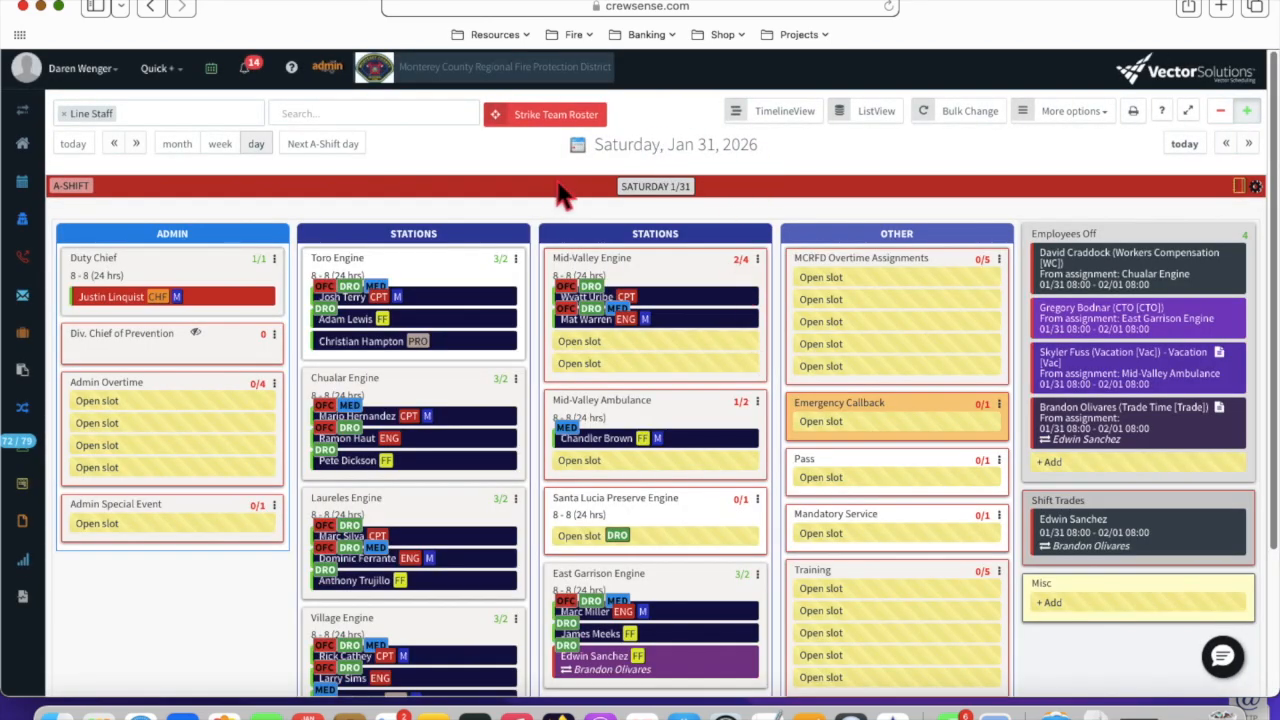
Start a new CallBack to fill the open Driver/Operator slot on Santa Lucia Preserve Engine.
scroll(757, 340, "down", 3)
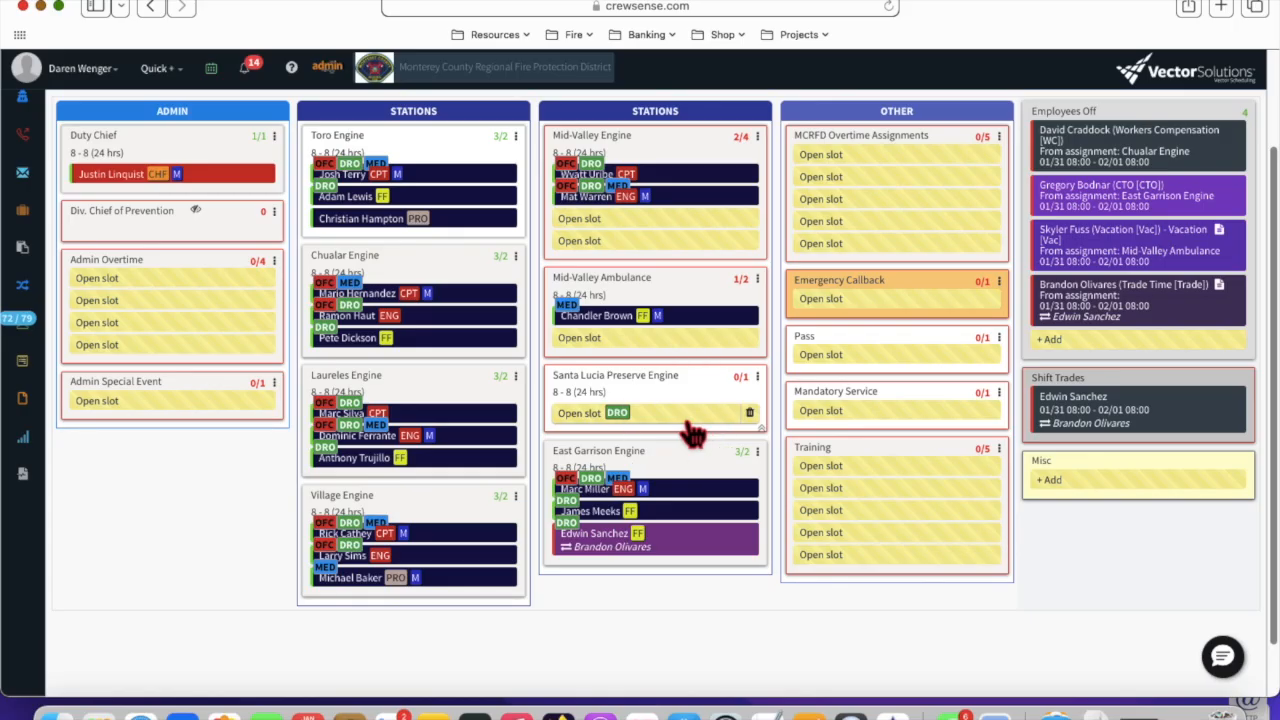
left_click(693, 432)
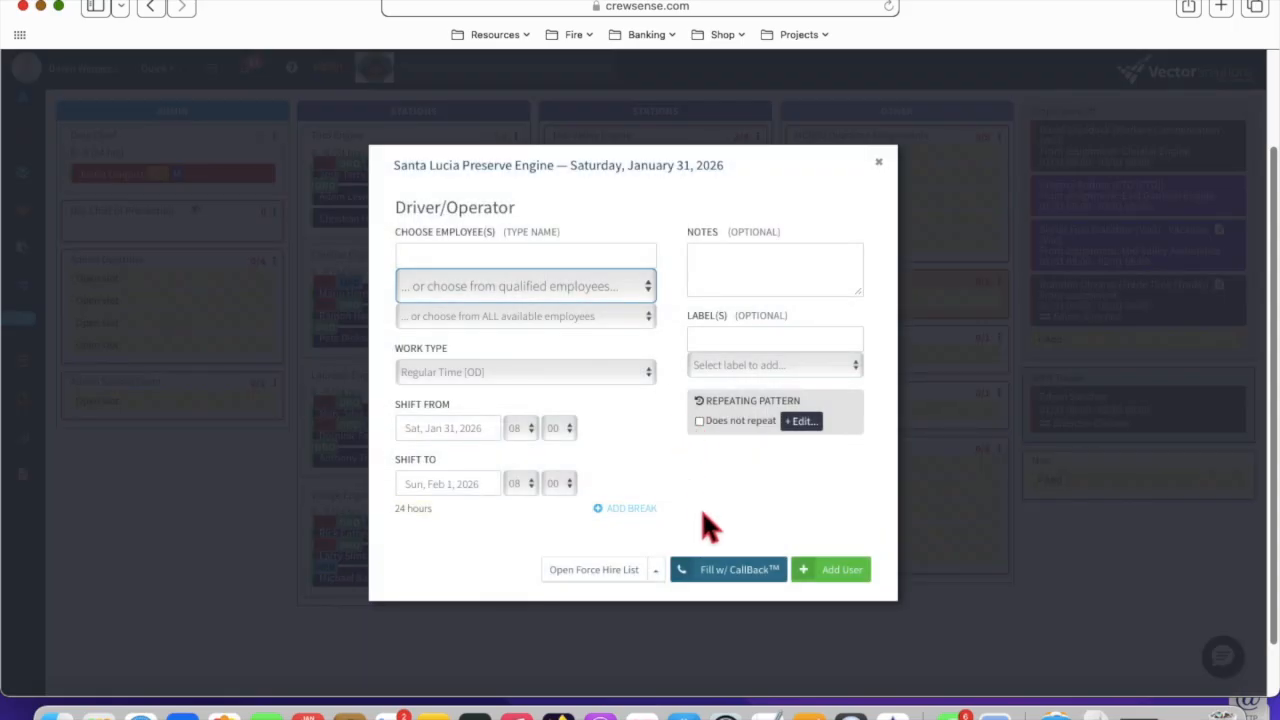
left_click(756, 579)
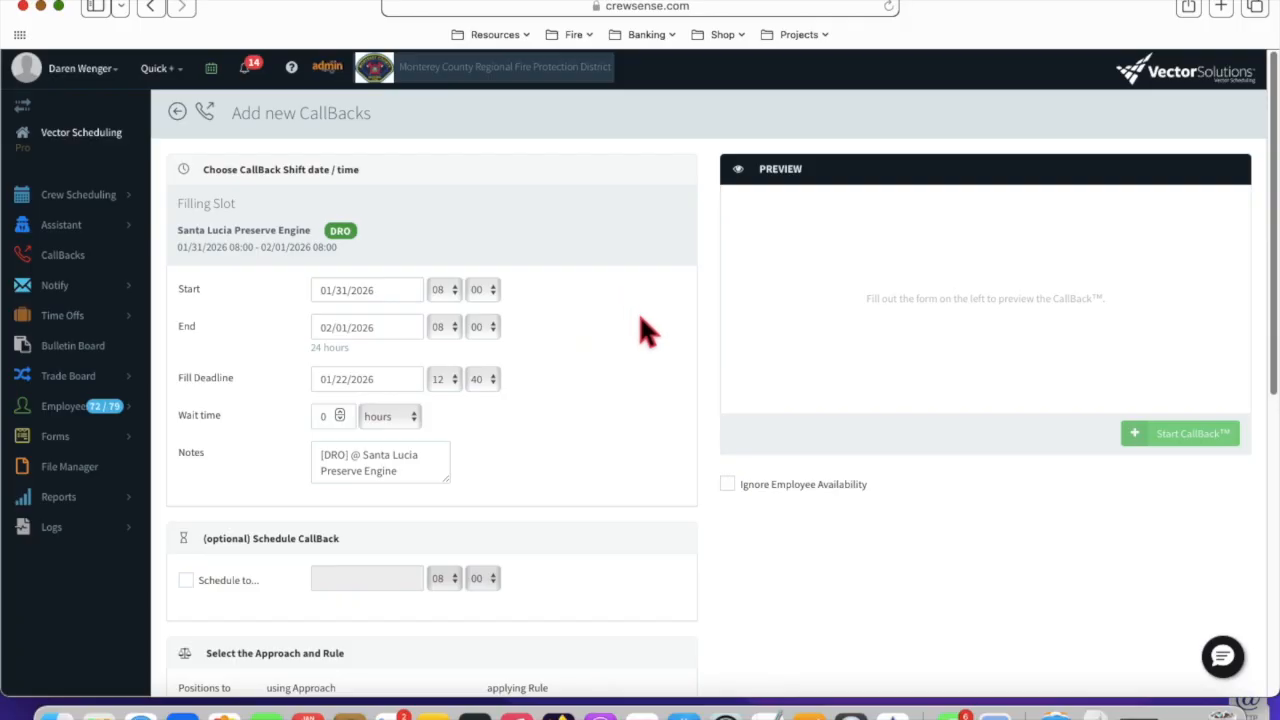
Set the CallBack's fill deadline to 01/23/2026 at 10:00.
scroll(705, 393, "down", 1)
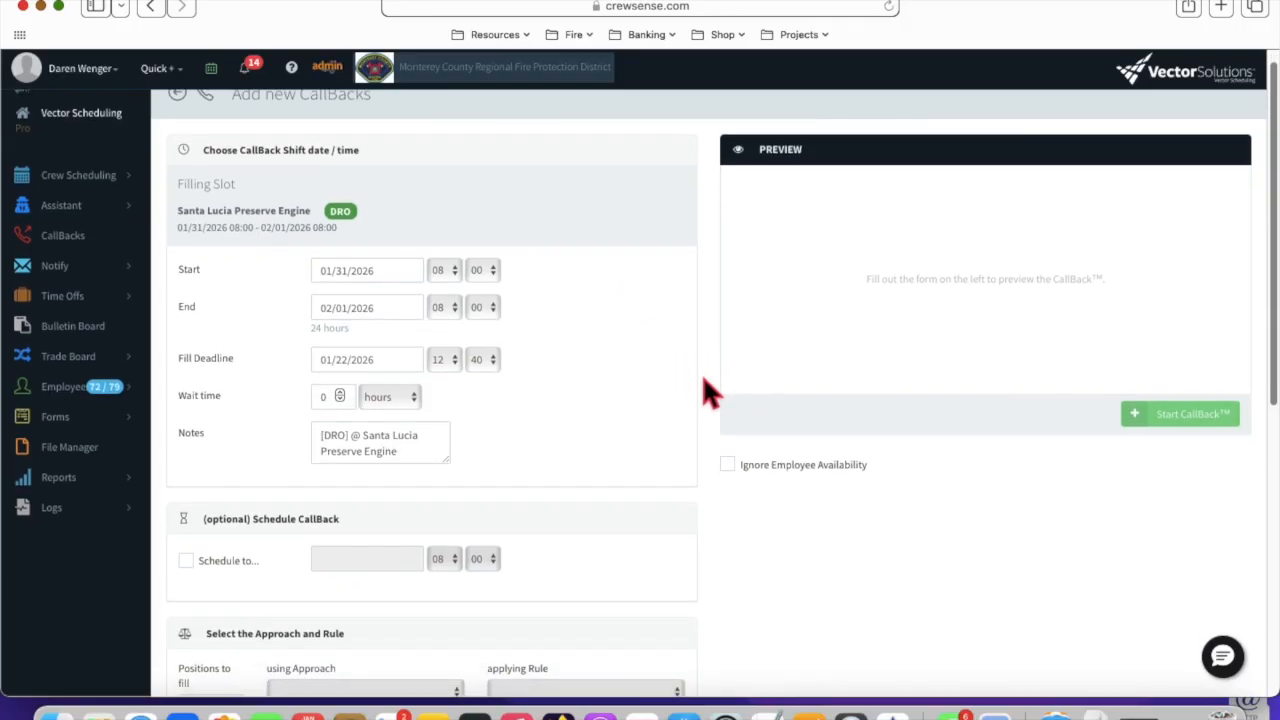
scroll(705, 393, "down", 3)
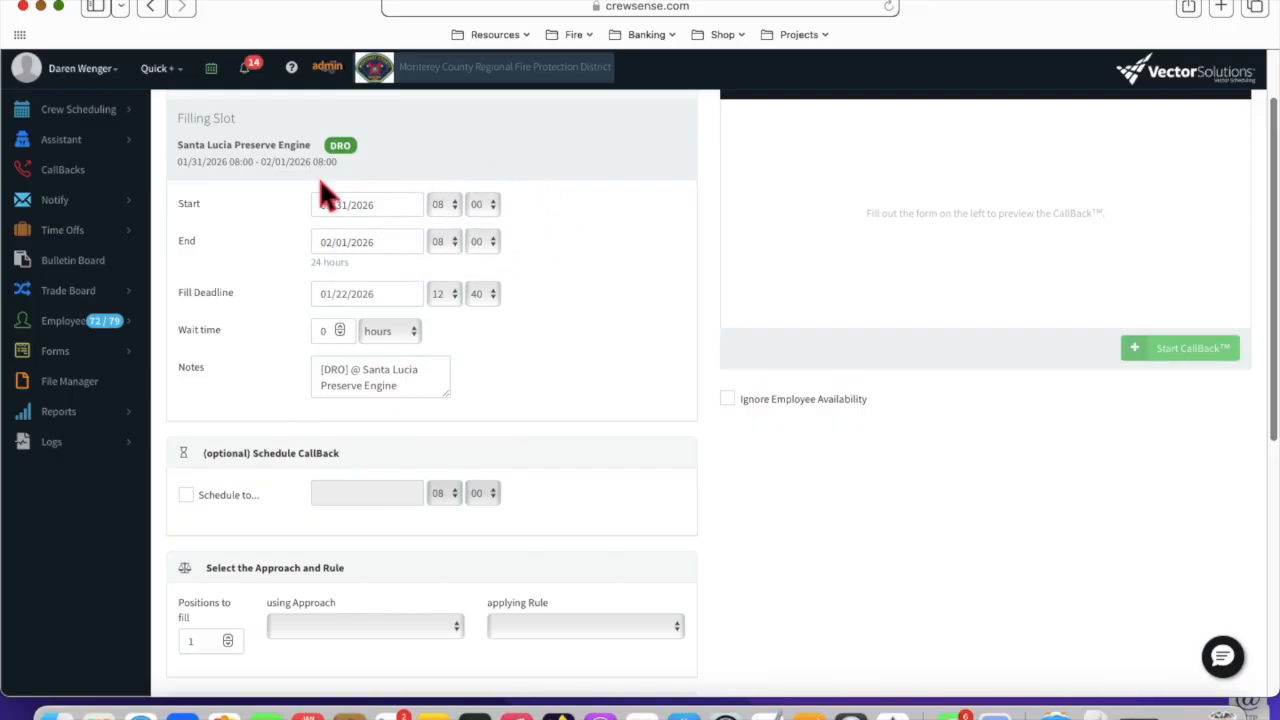
scroll(590, 318, "down", 2)
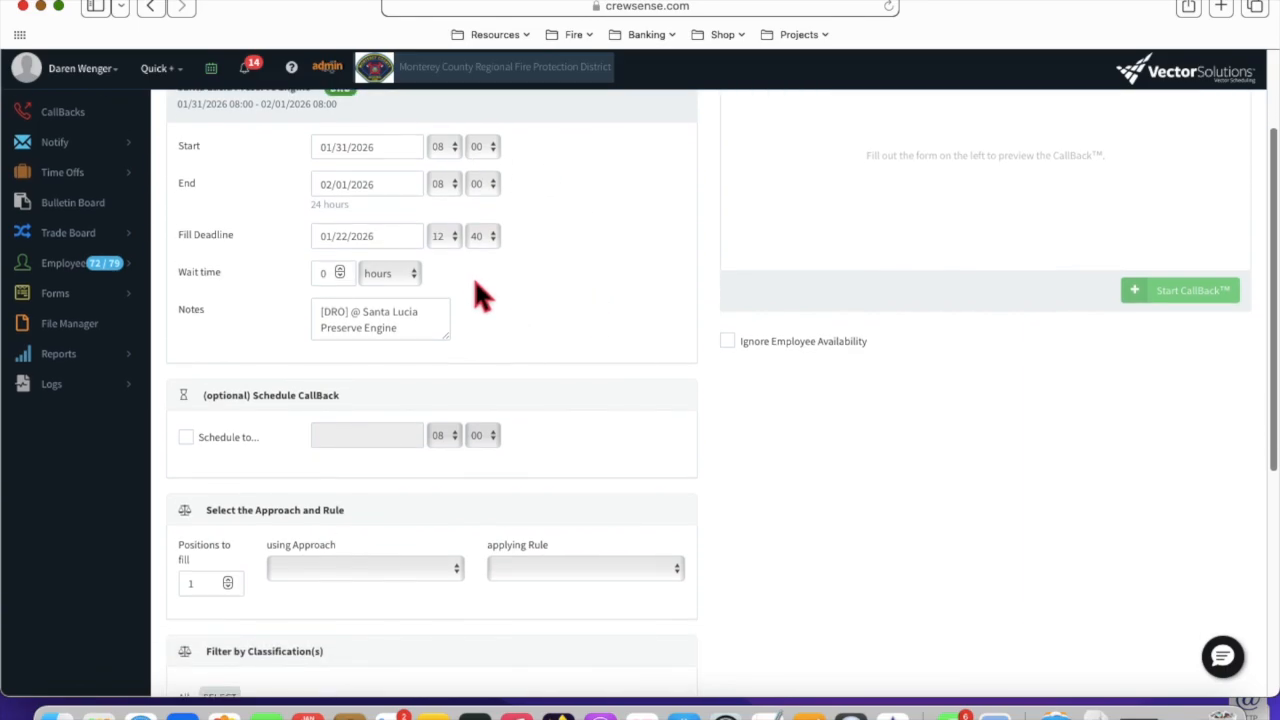
left_click(387, 243)
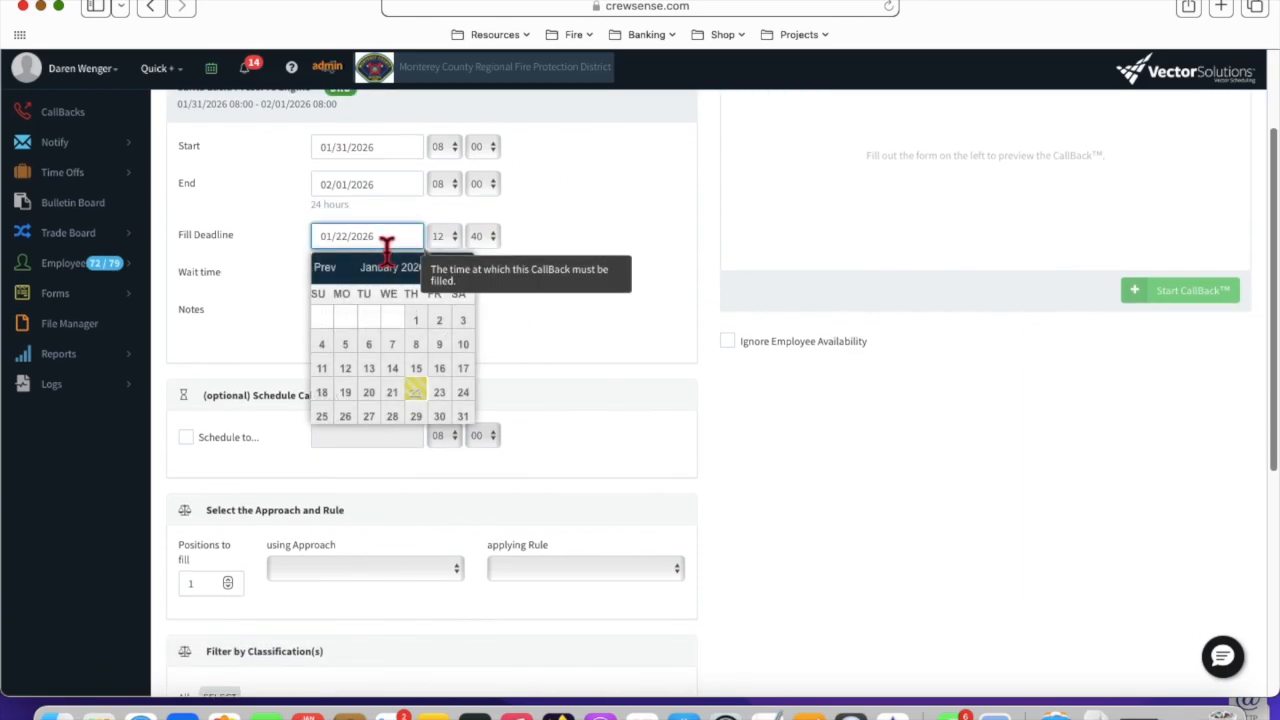
left_click(439, 392)
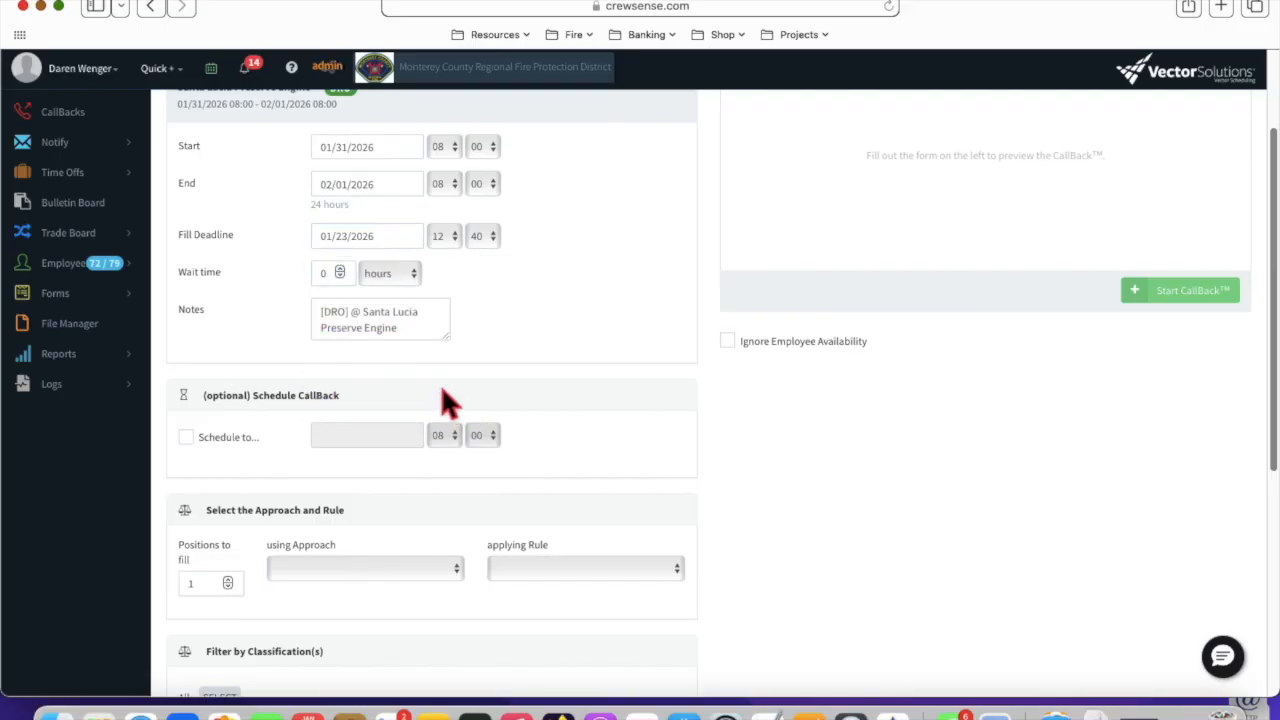
left_click(454, 238)
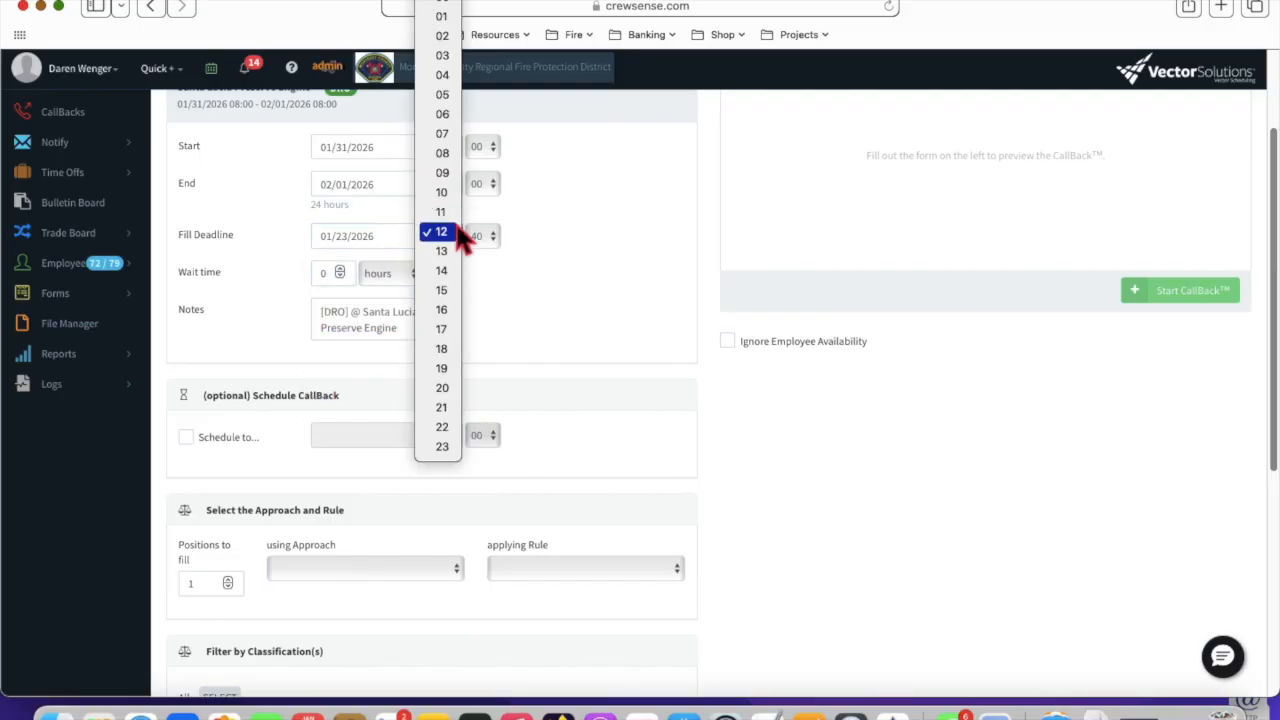
left_click(450, 198)
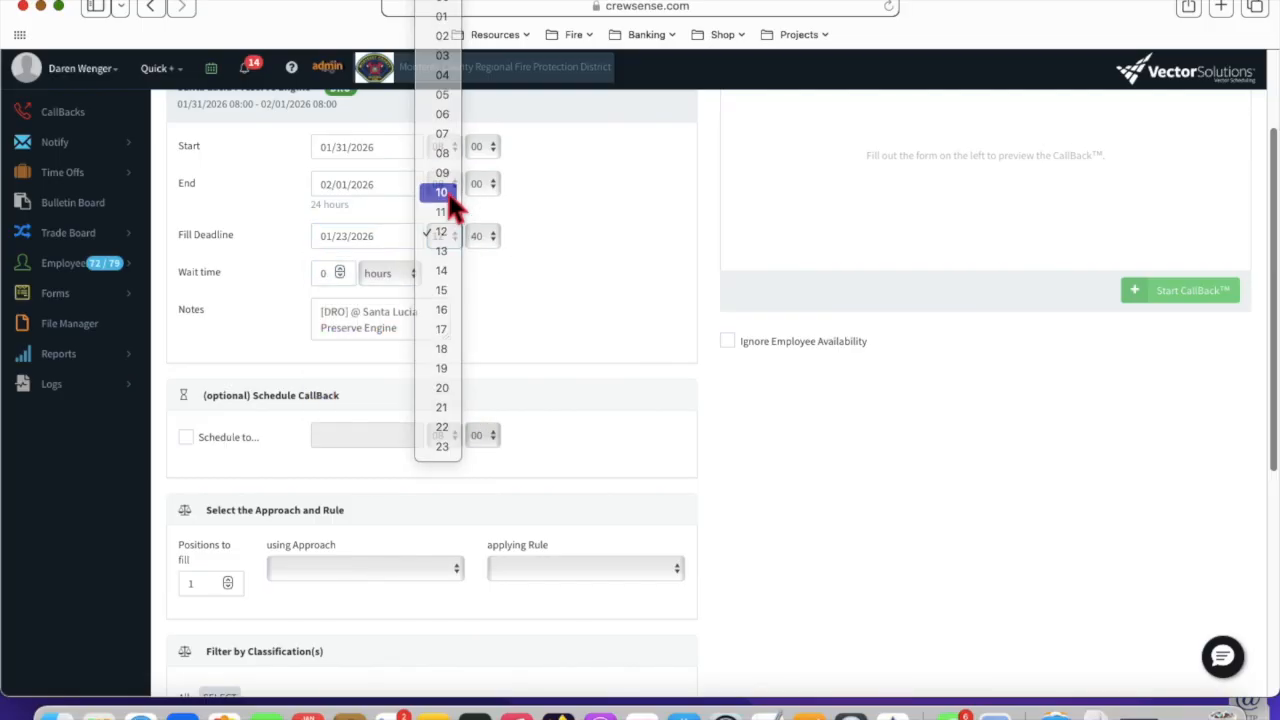
left_click(494, 240)
scroll(502, 180, "up", 10)
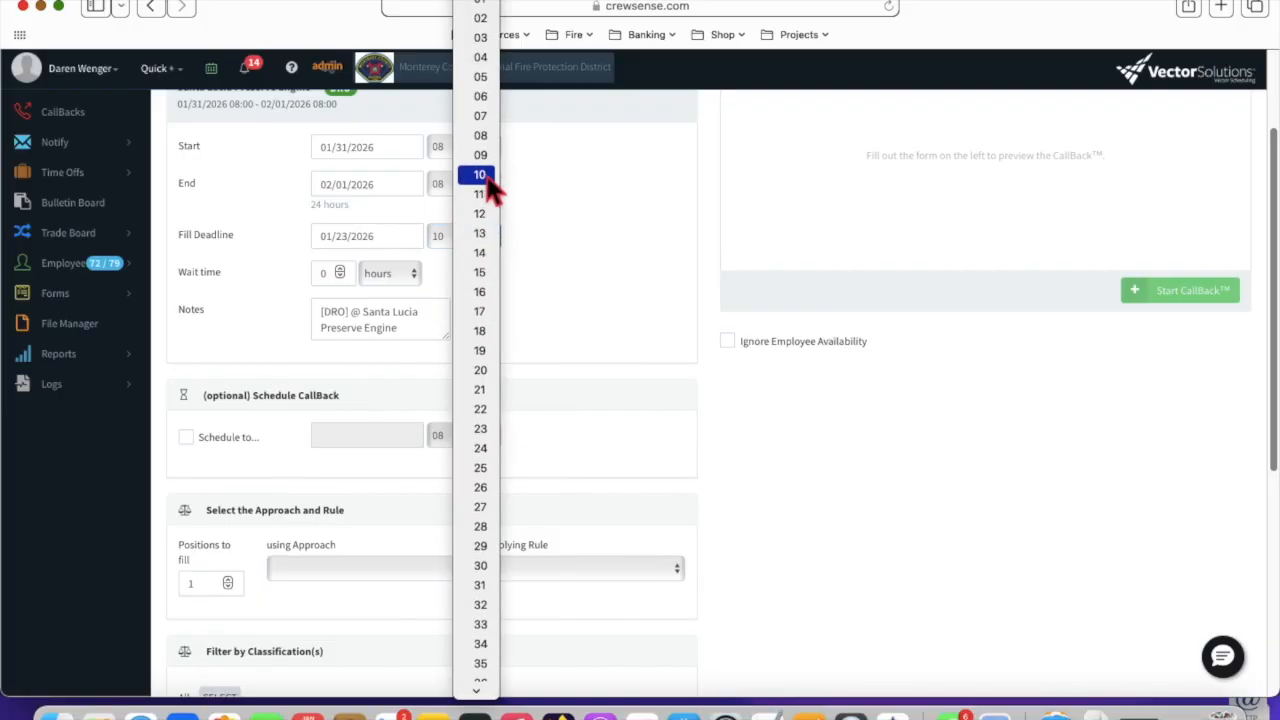
scroll(483, 20, "up", 2)
left_click(484, 18)
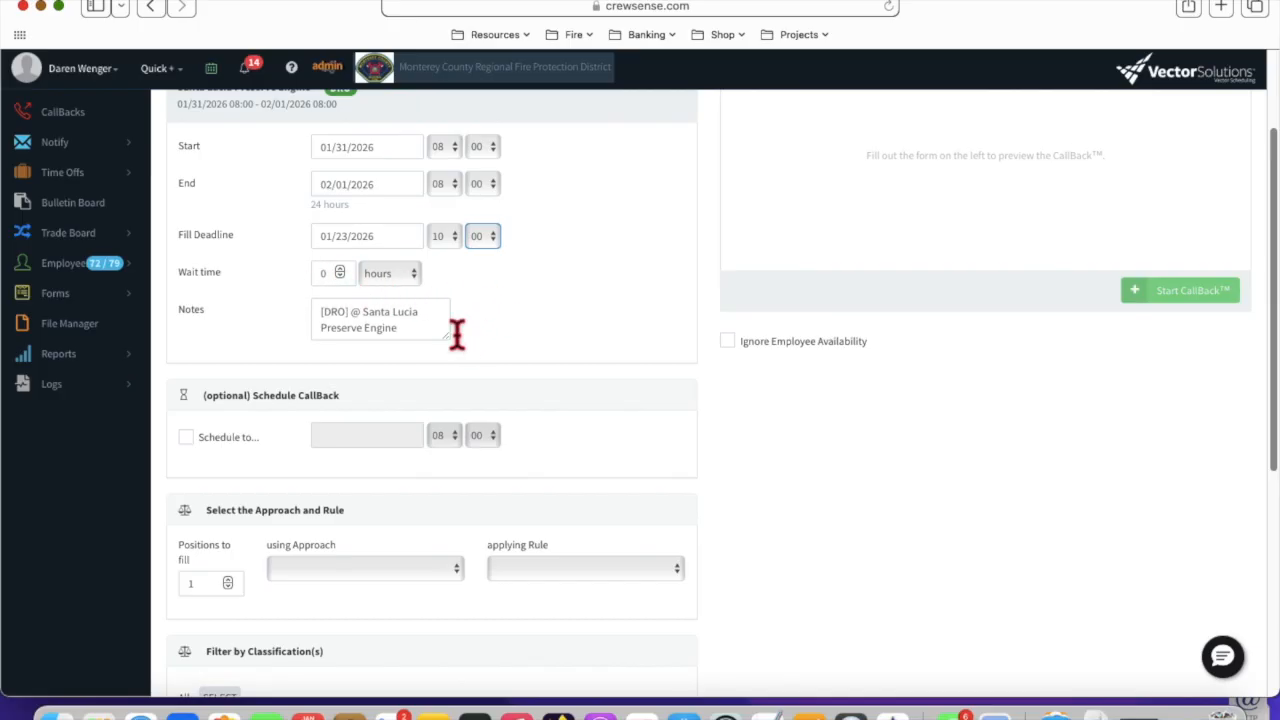
Replace the CallBack notes with "ENG SLP" and schedule the CallBack to start on 01/23/2026 at 09:00.
left_click_drag(440, 322, 313, 300)
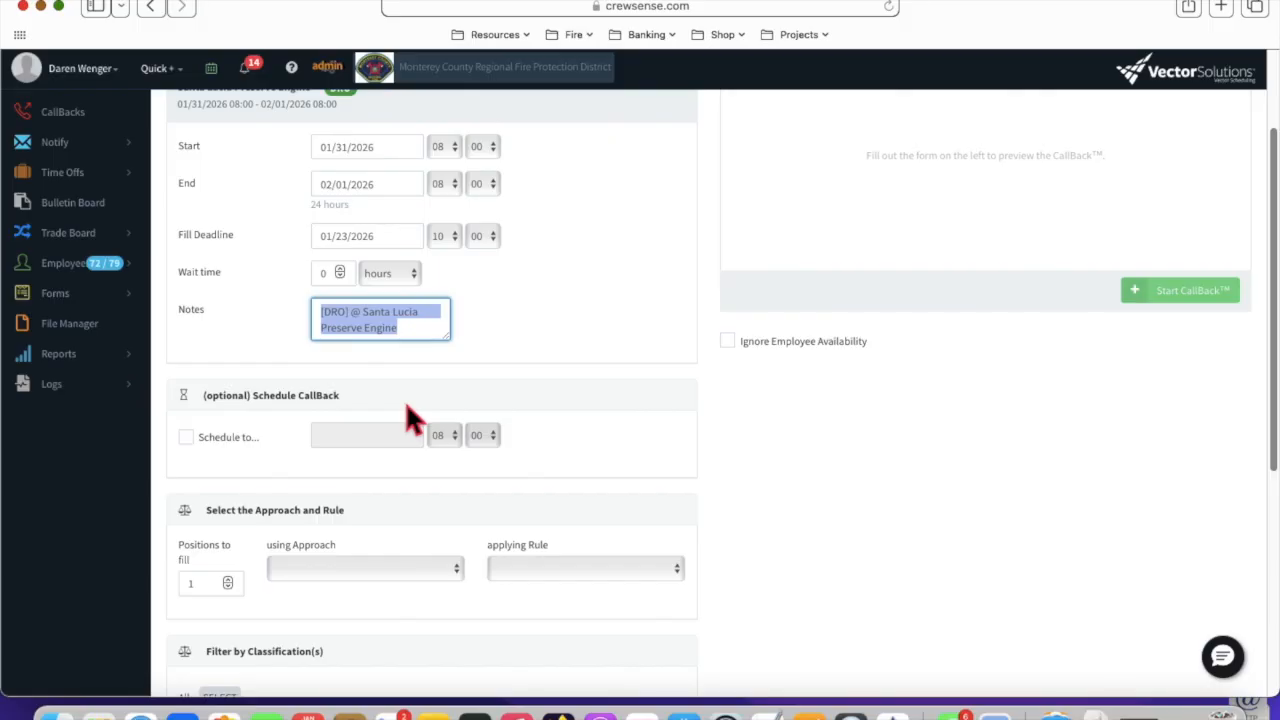
type("ENG SLP")
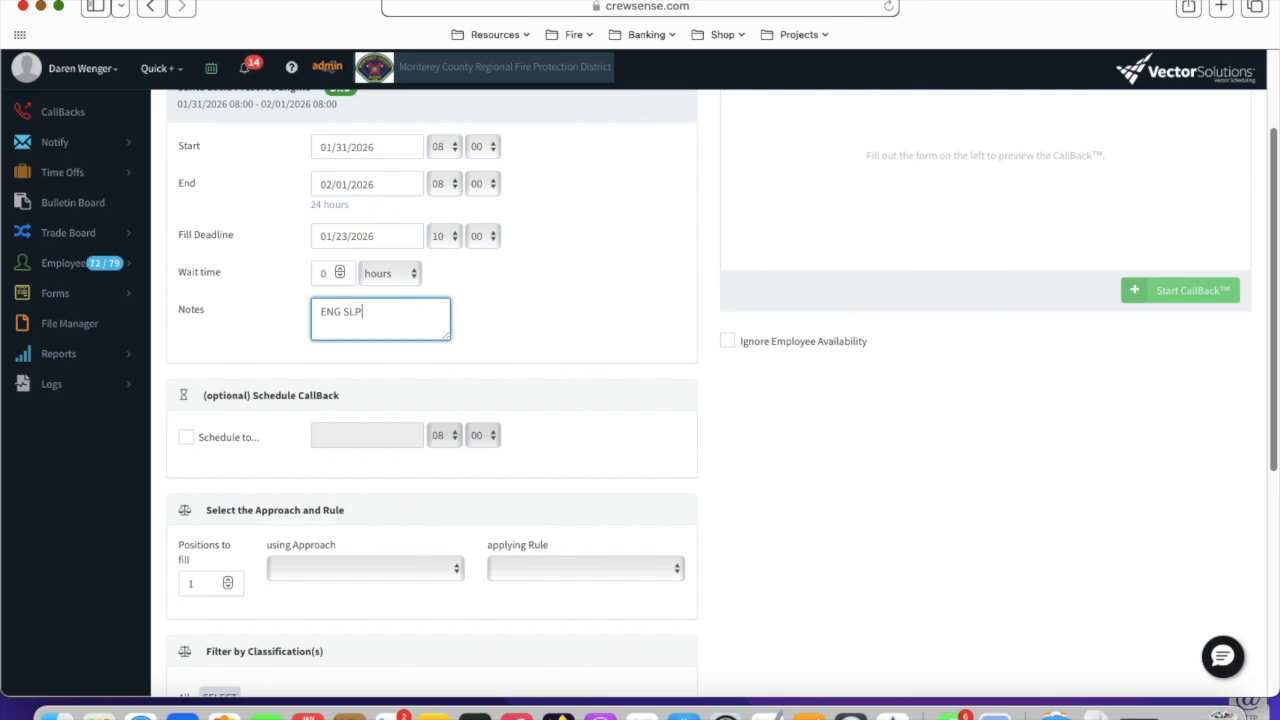
left_click(187, 440)
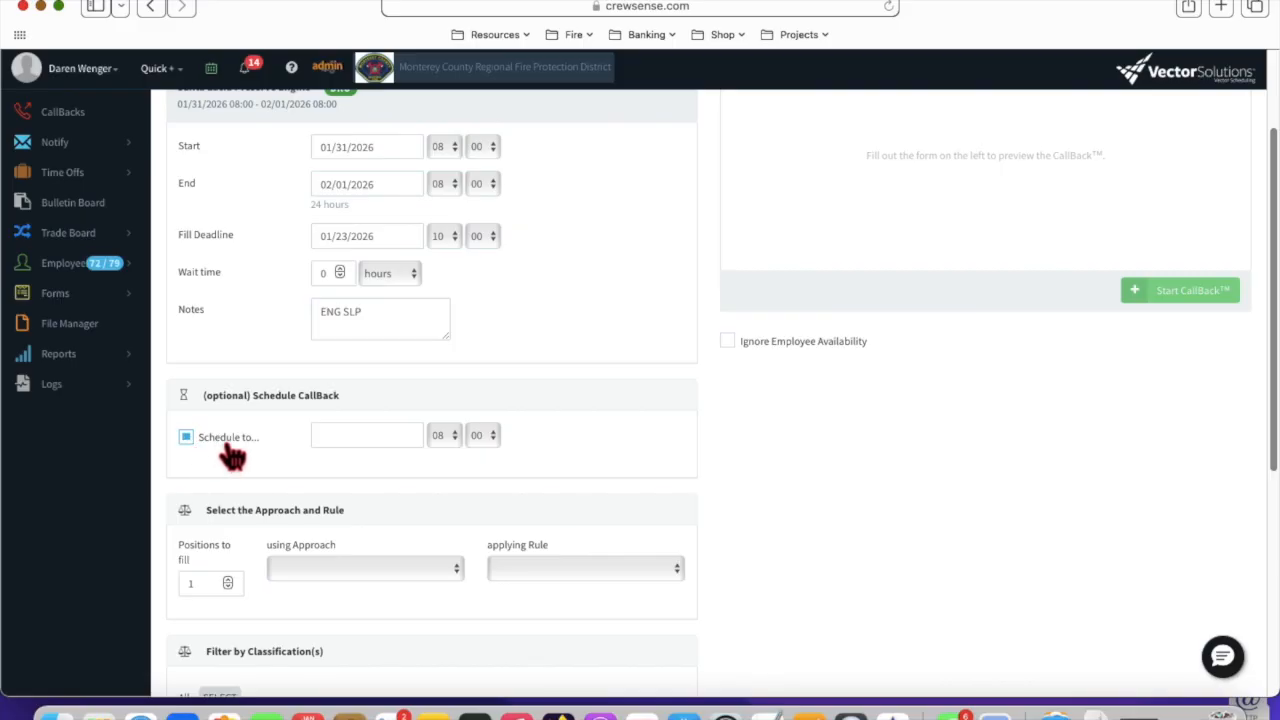
left_click(318, 442)
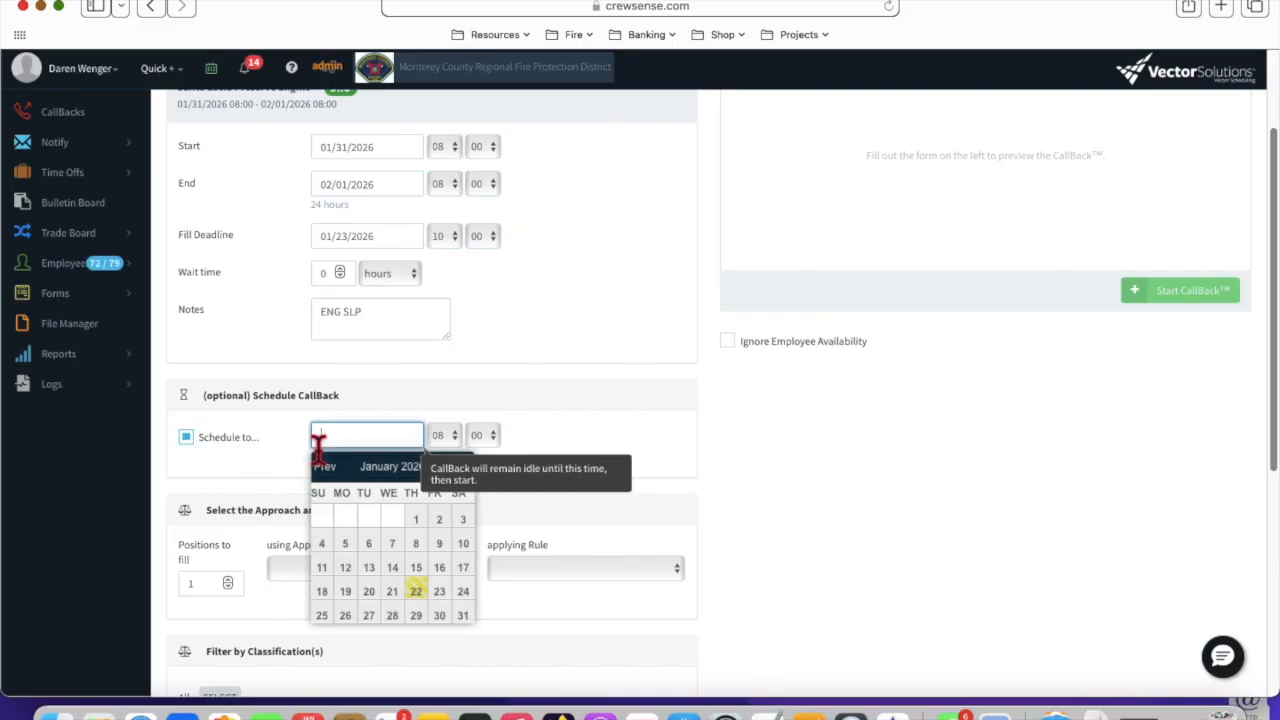
left_click(439, 591)
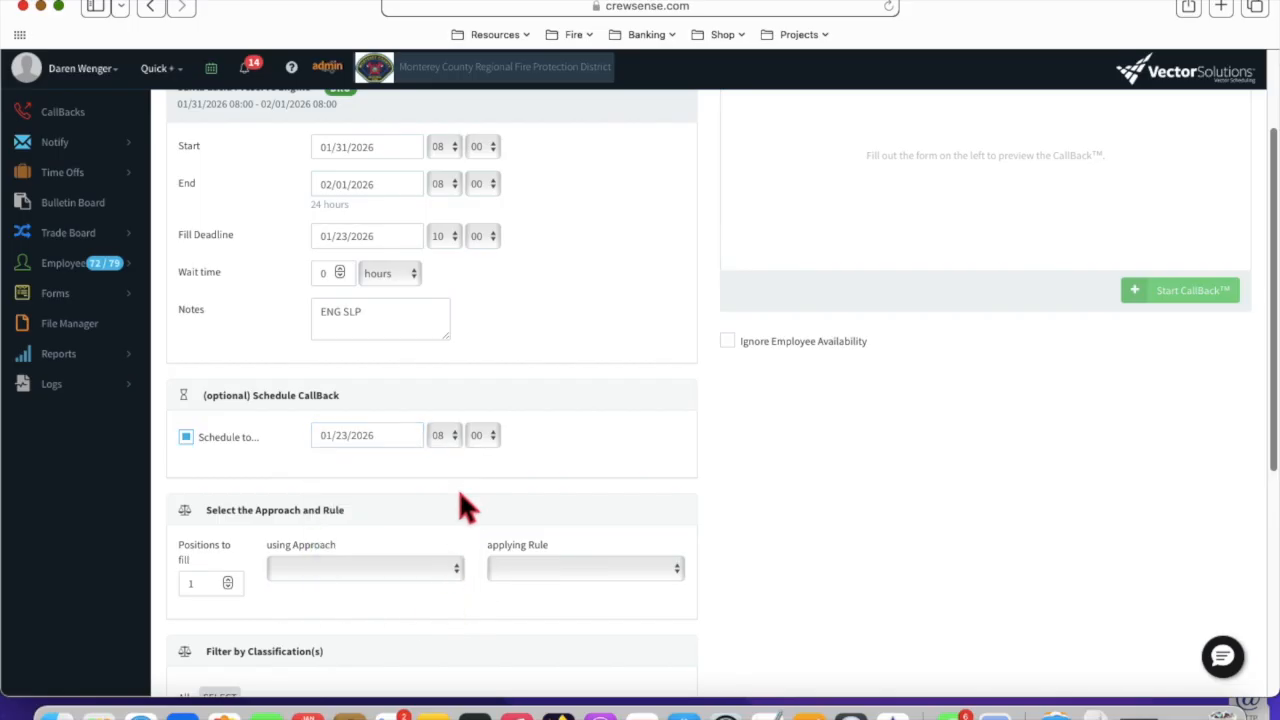
left_click(457, 433)
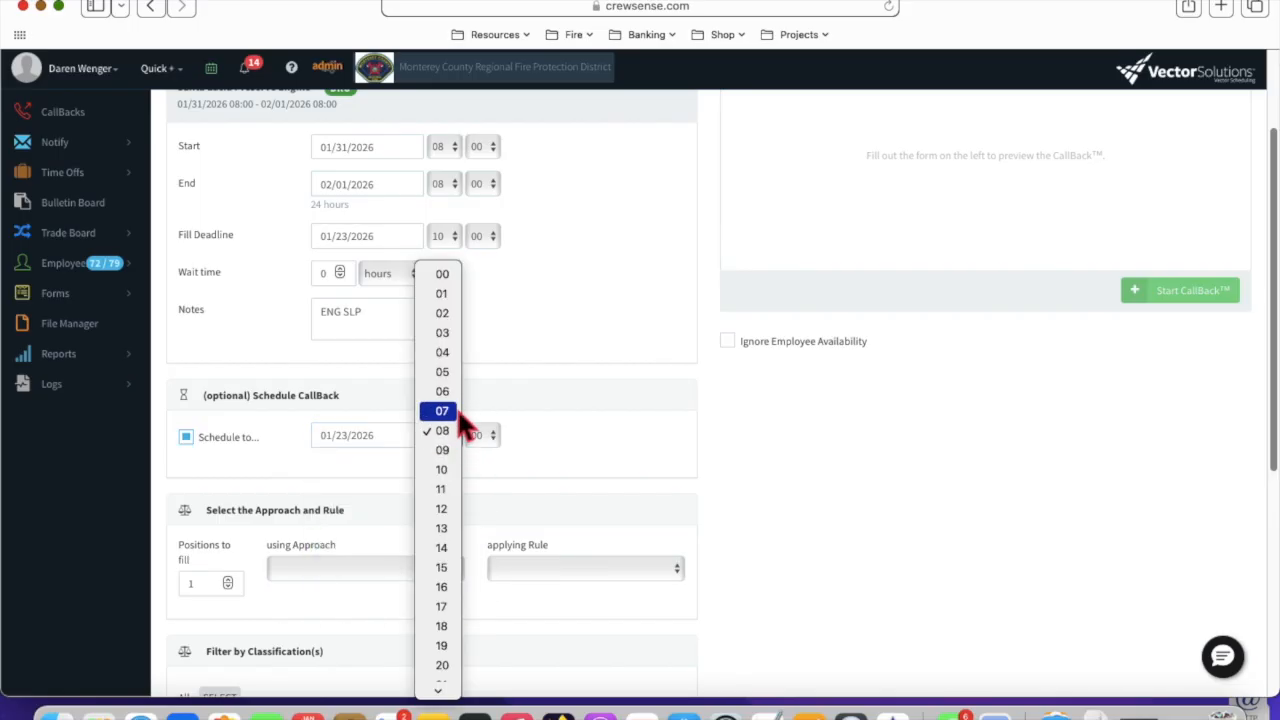
left_click(442, 451)
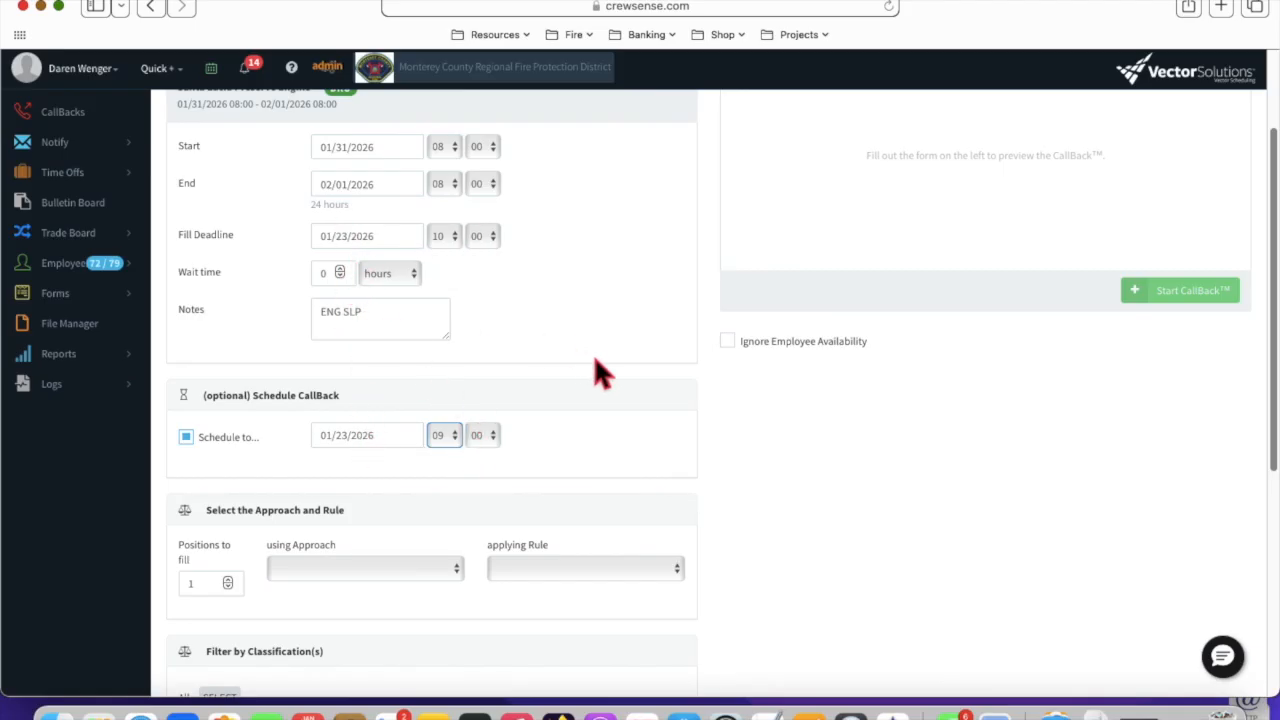
Set the CallBack to use the Engineer approach with the Voluntary rule.
scroll(598, 372, "down", 3)
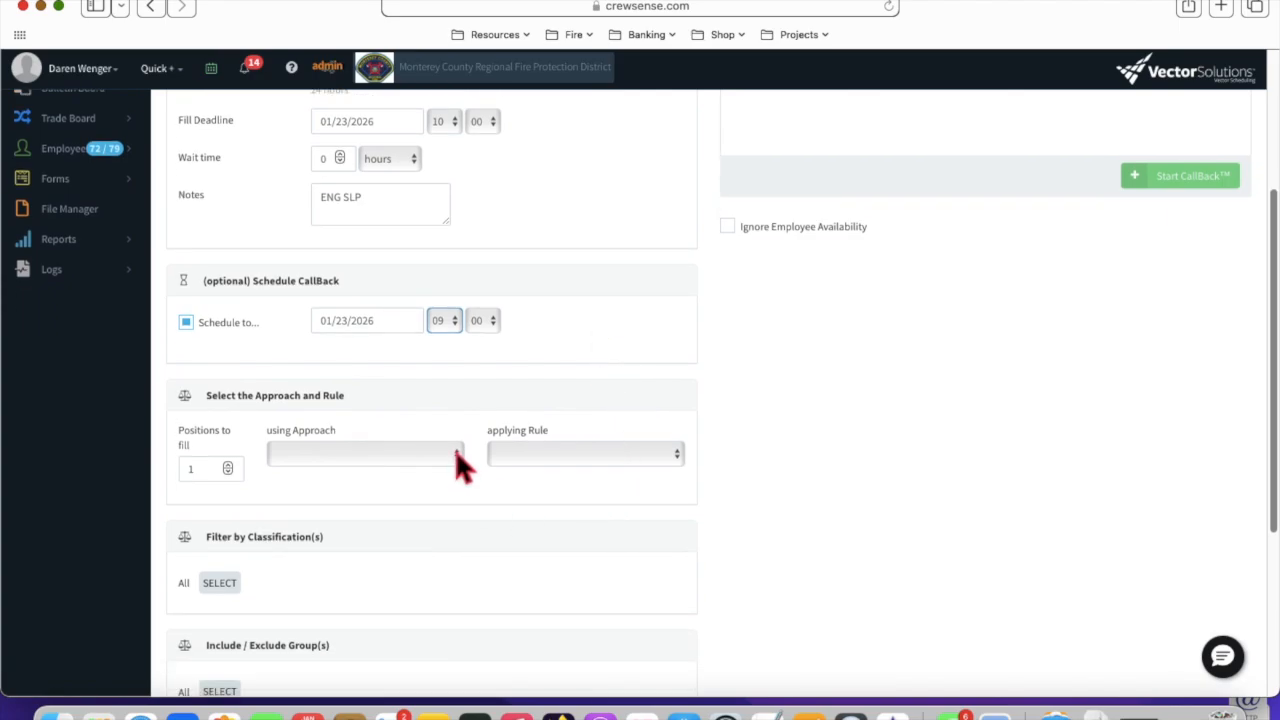
left_click(458, 458)
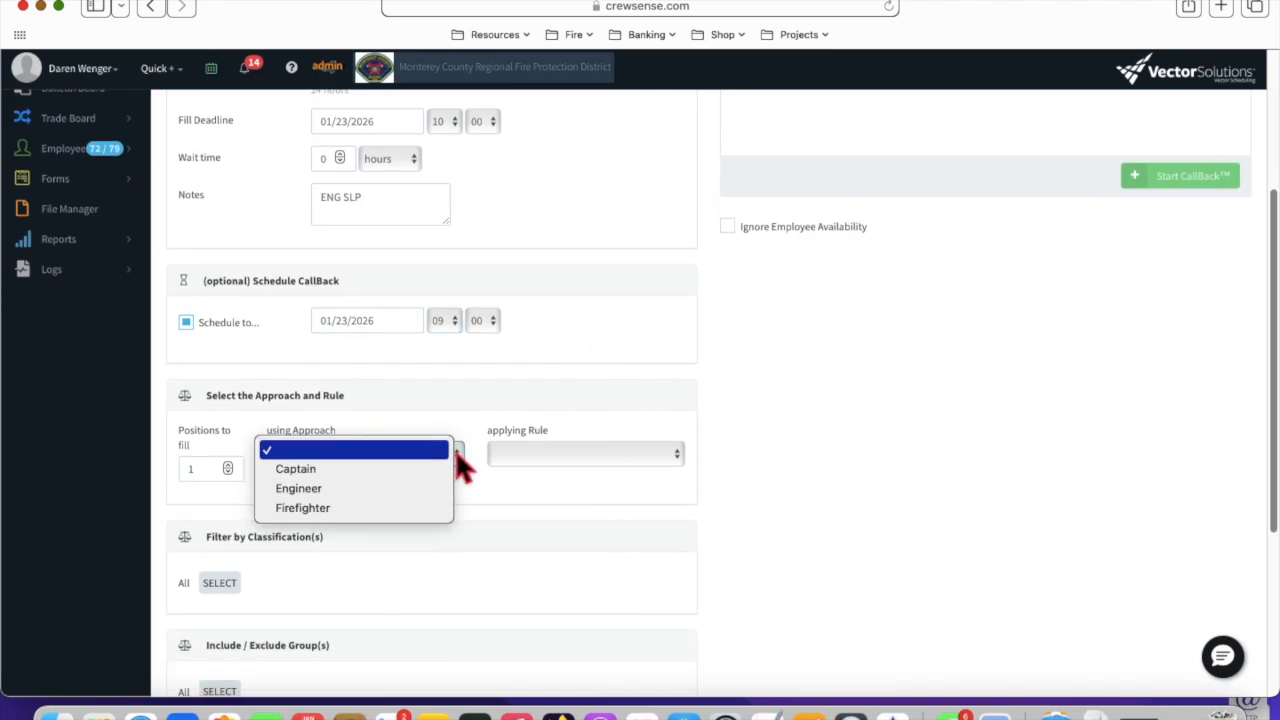
left_click(378, 503)
left_click(540, 458)
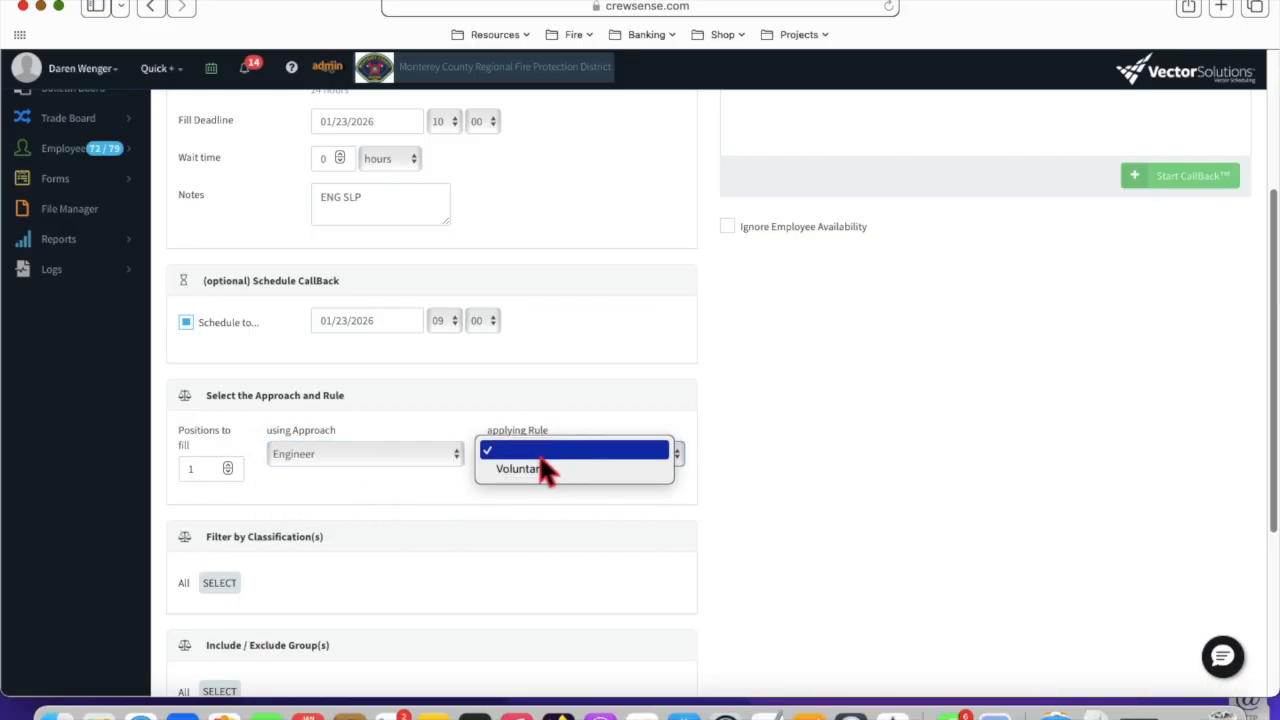
left_click(545, 472)
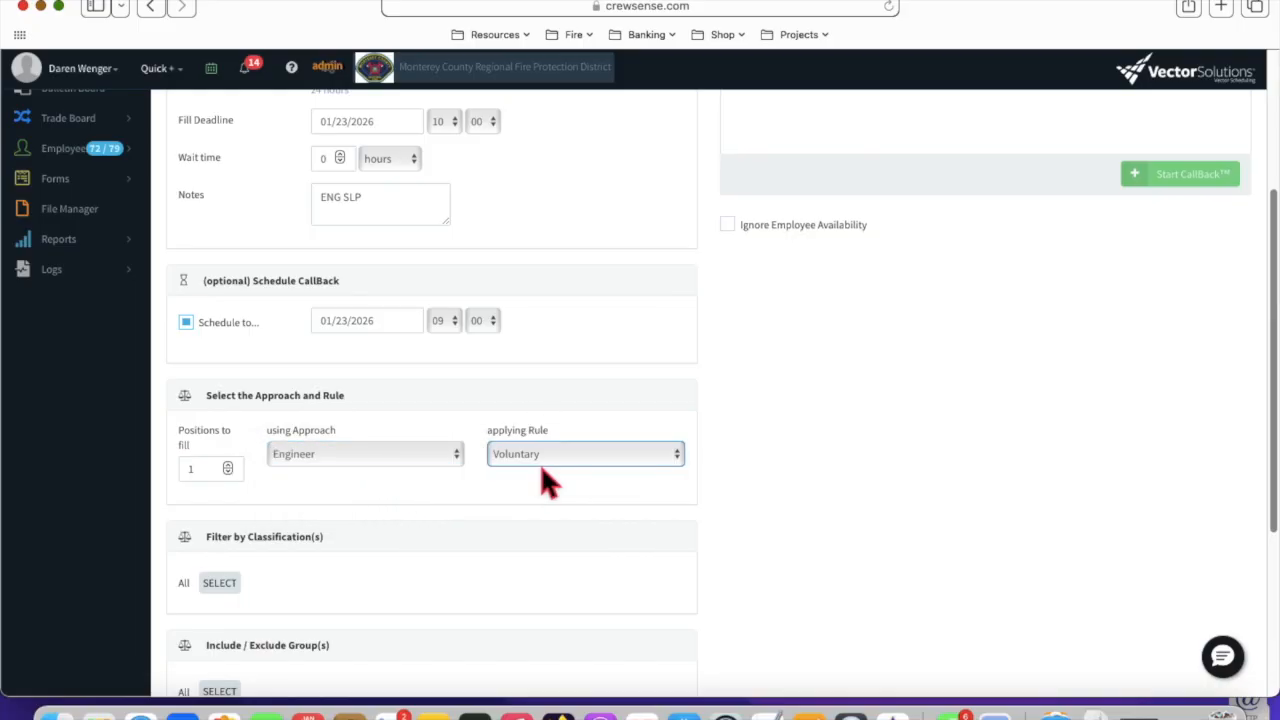
Review the classification, group and qualifier filters and the preview of employees in each tier.
scroll(756, 440, "down", 5)
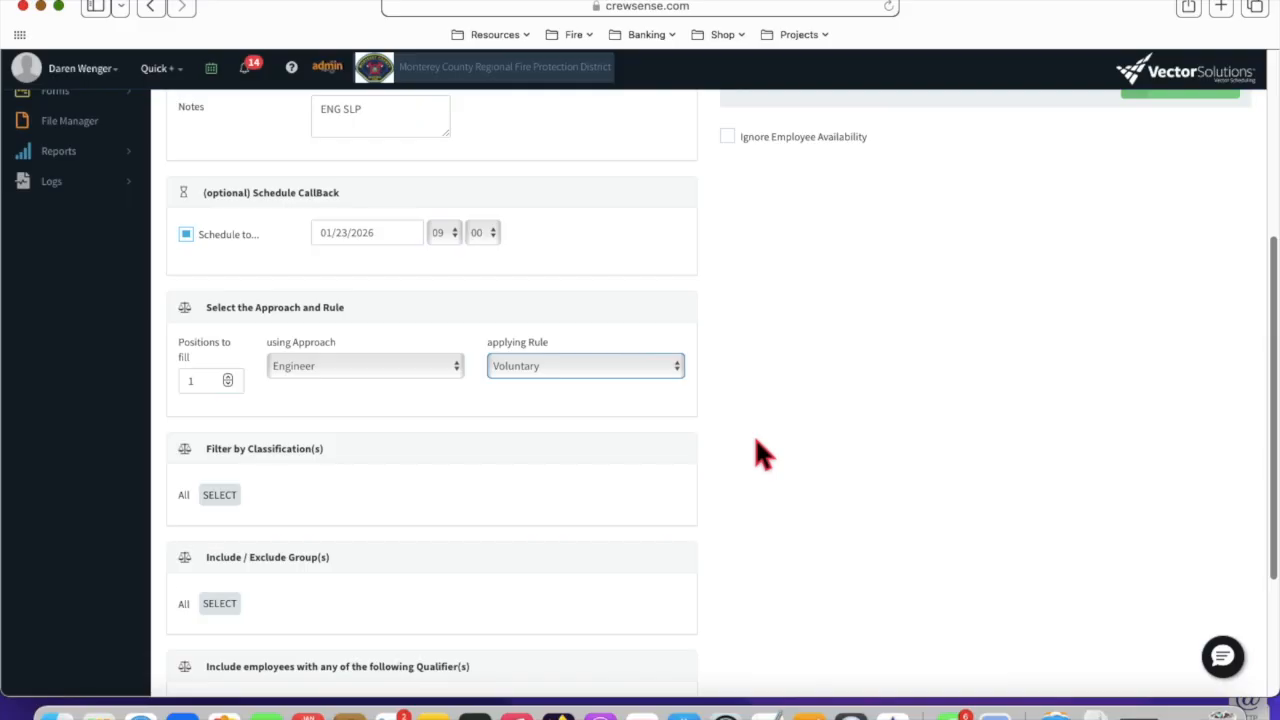
scroll(756, 442, "down", 2)
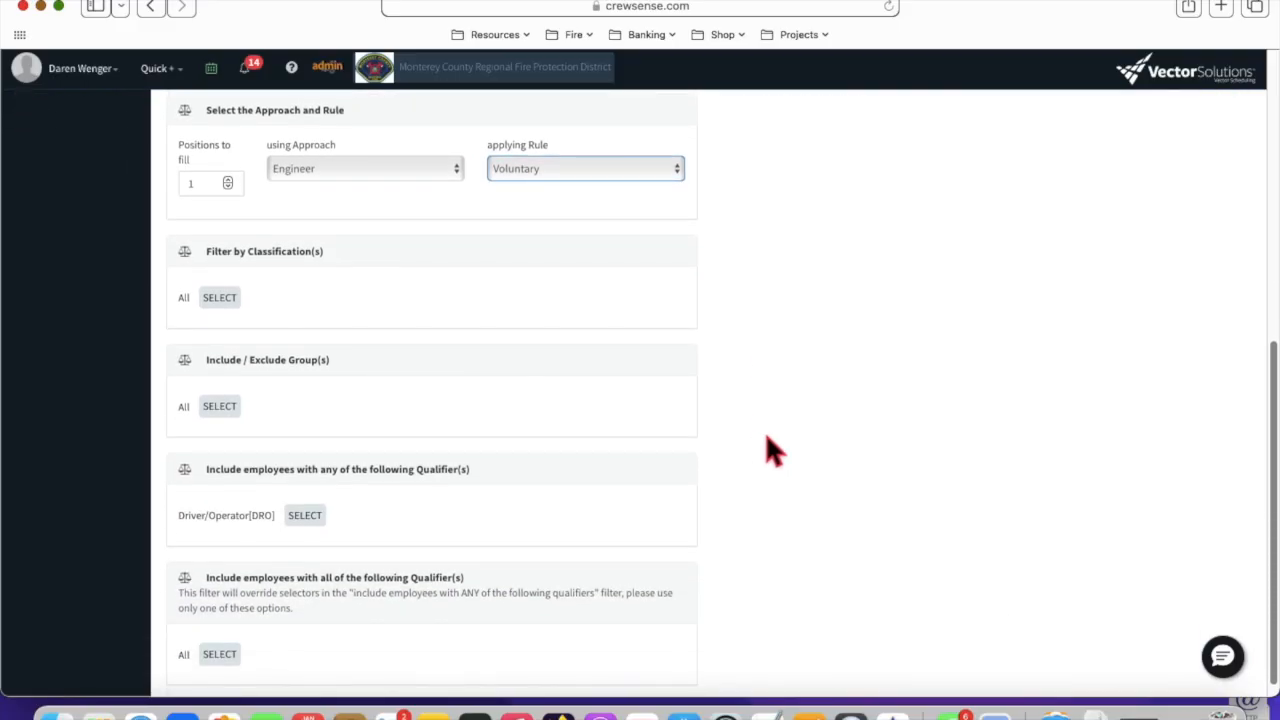
scroll(820, 437, "down", 1)
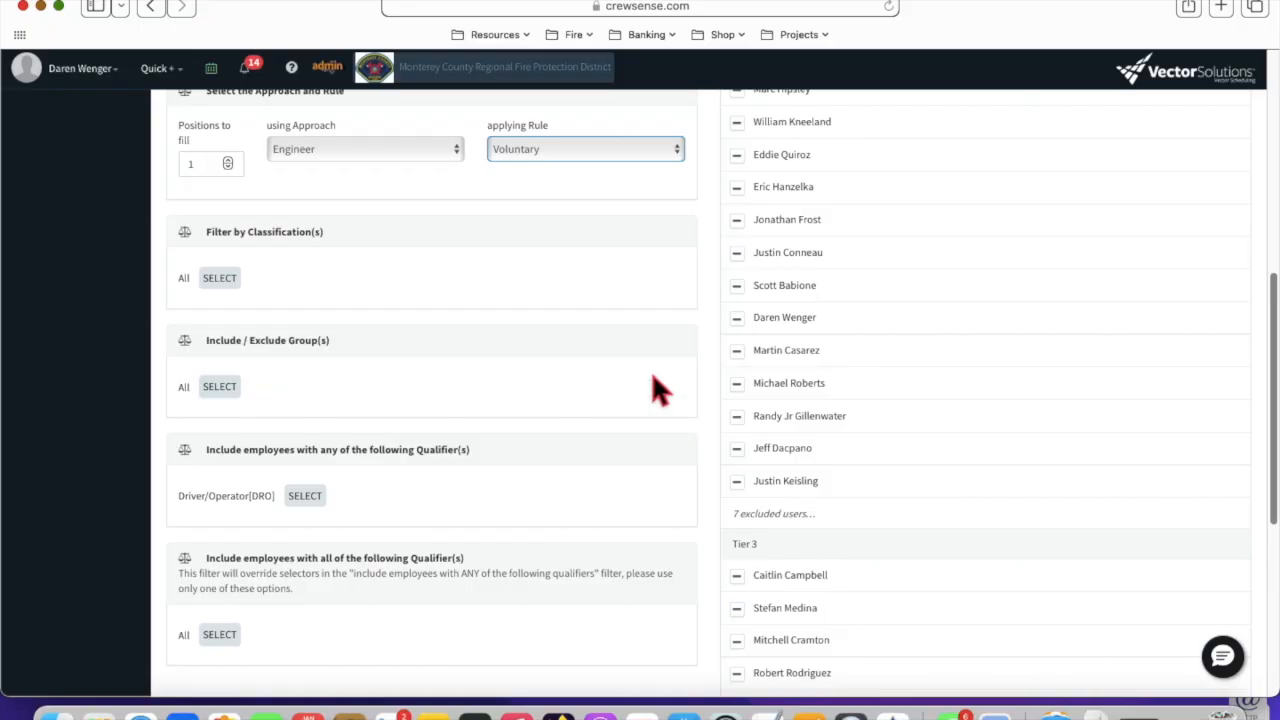
scroll(970, 323, "down", 1)
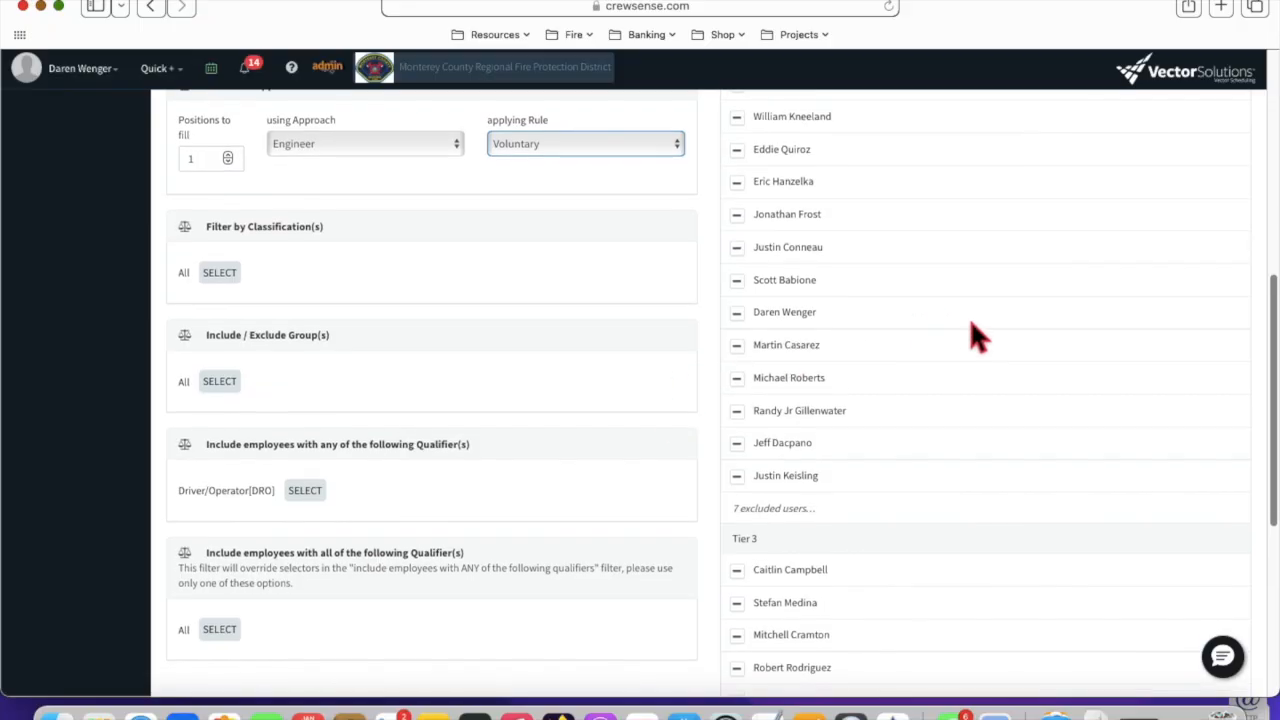
scroll(969, 318, "down", 2)
scroll(970, 322, "up", 10)
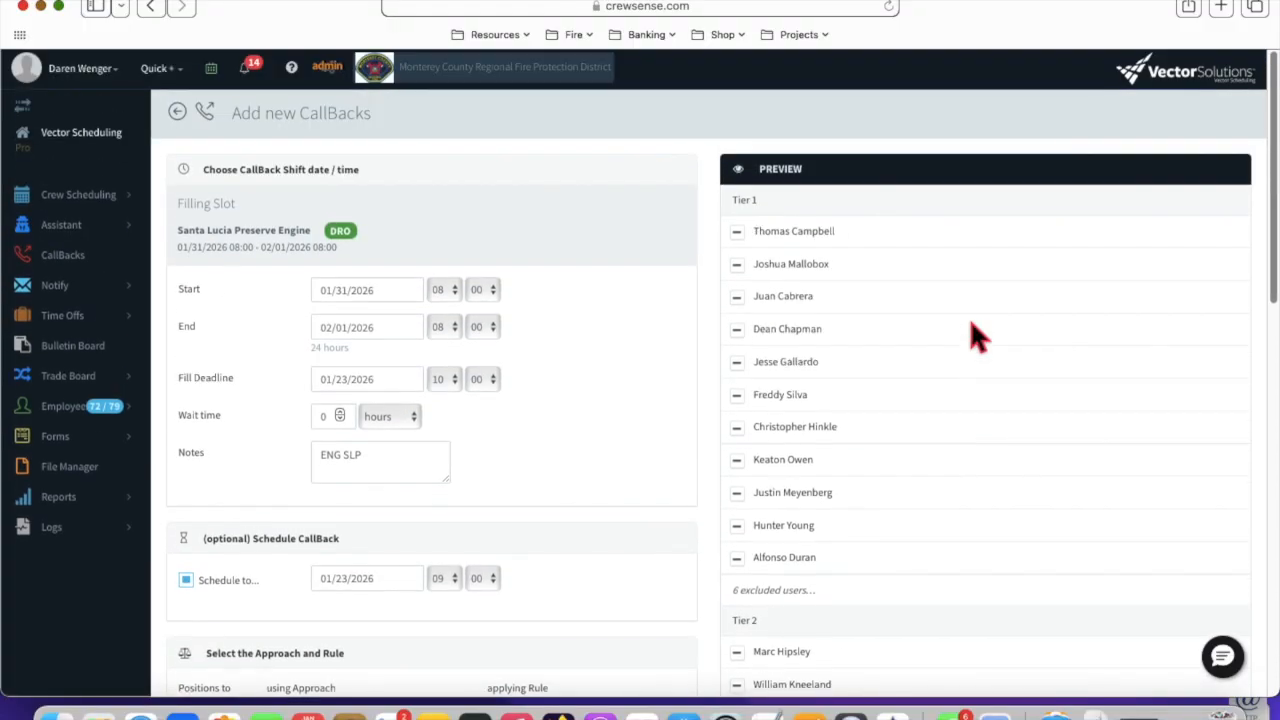
scroll(970, 322, "down", 15)
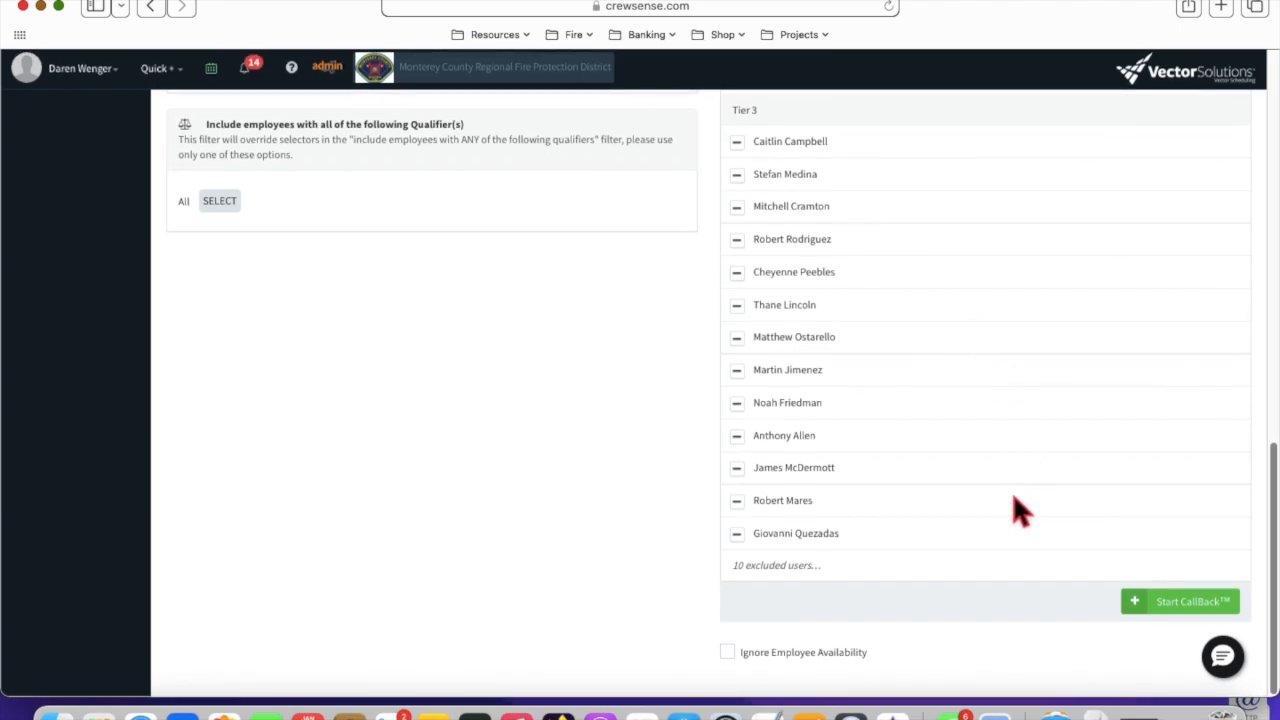
scroll(1014, 509, "up", 1)
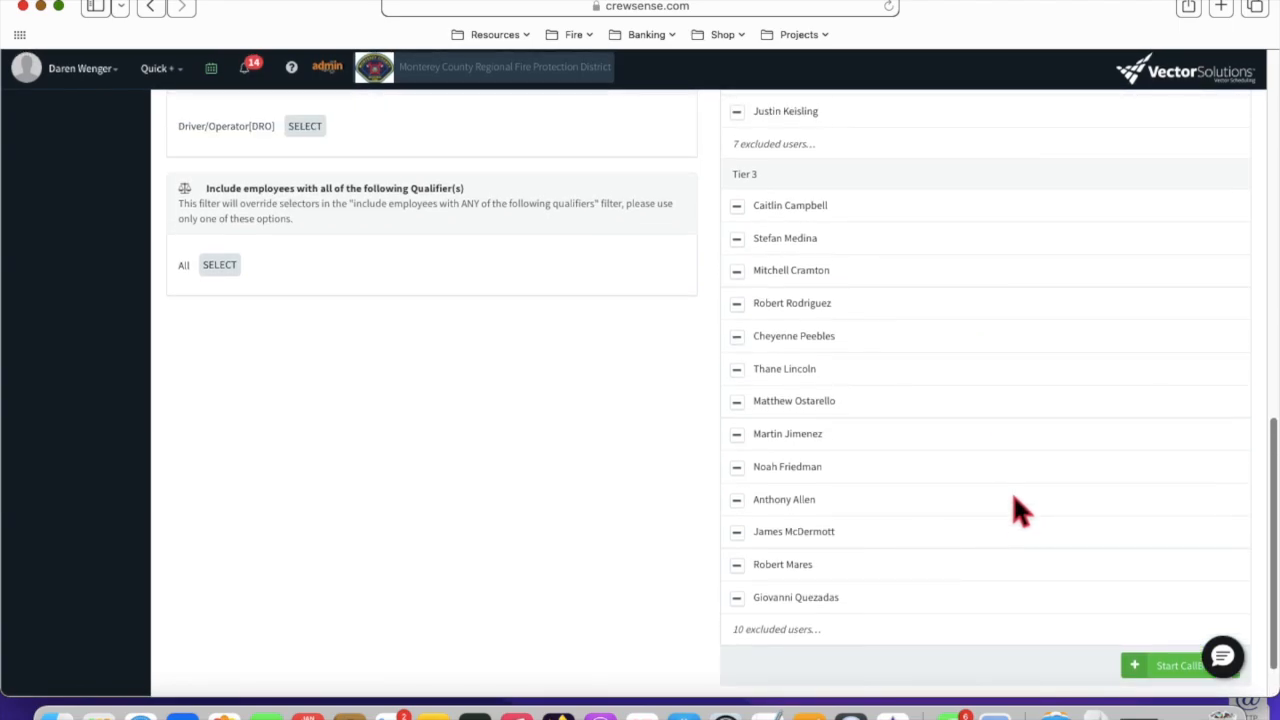
Expand the excluded users of Tier 3 to check their exclusion reasons, and start the CallBack.
scroll(1013, 498, "down", 1)
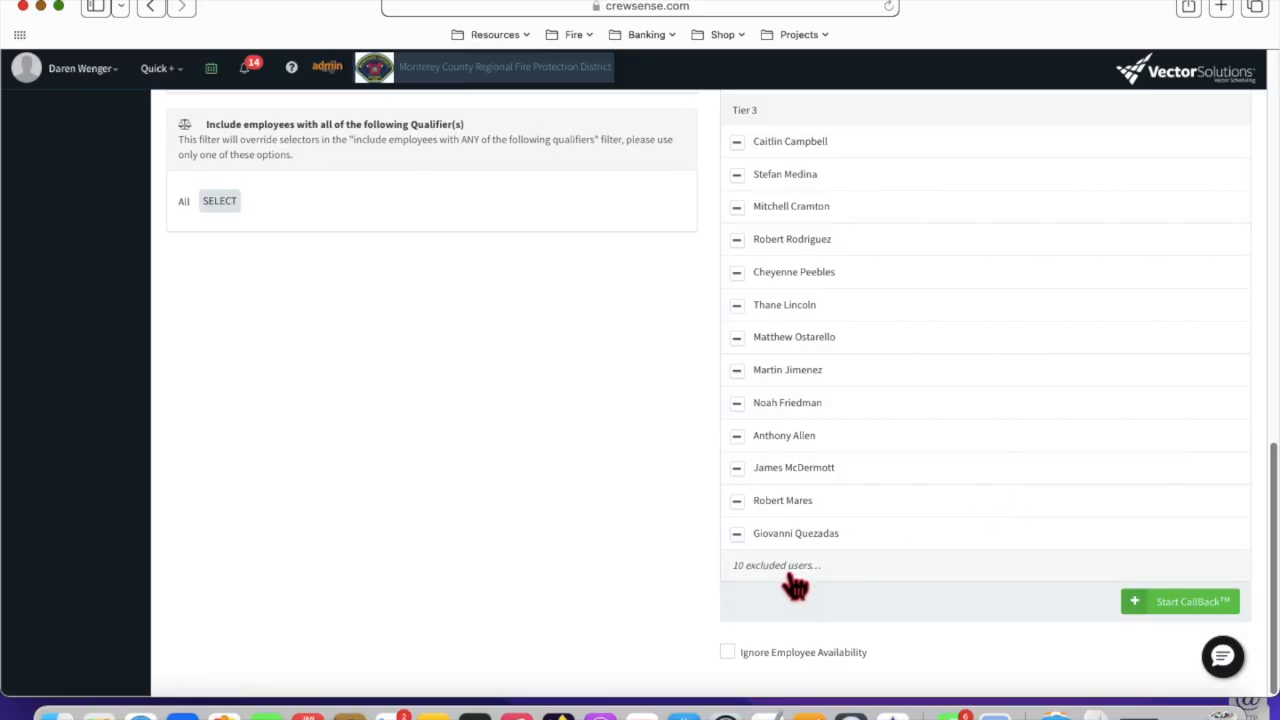
left_click(793, 578)
scroll(1140, 296, "down", 5)
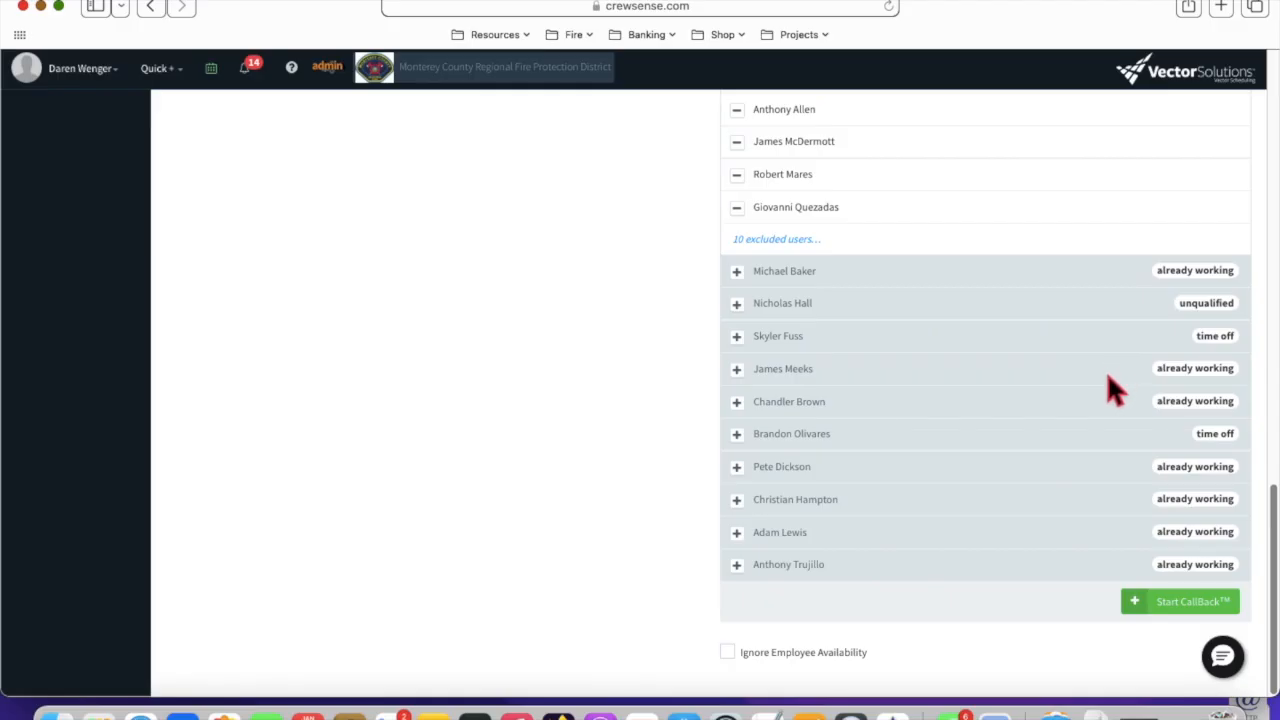
mouse_move(1224, 340)
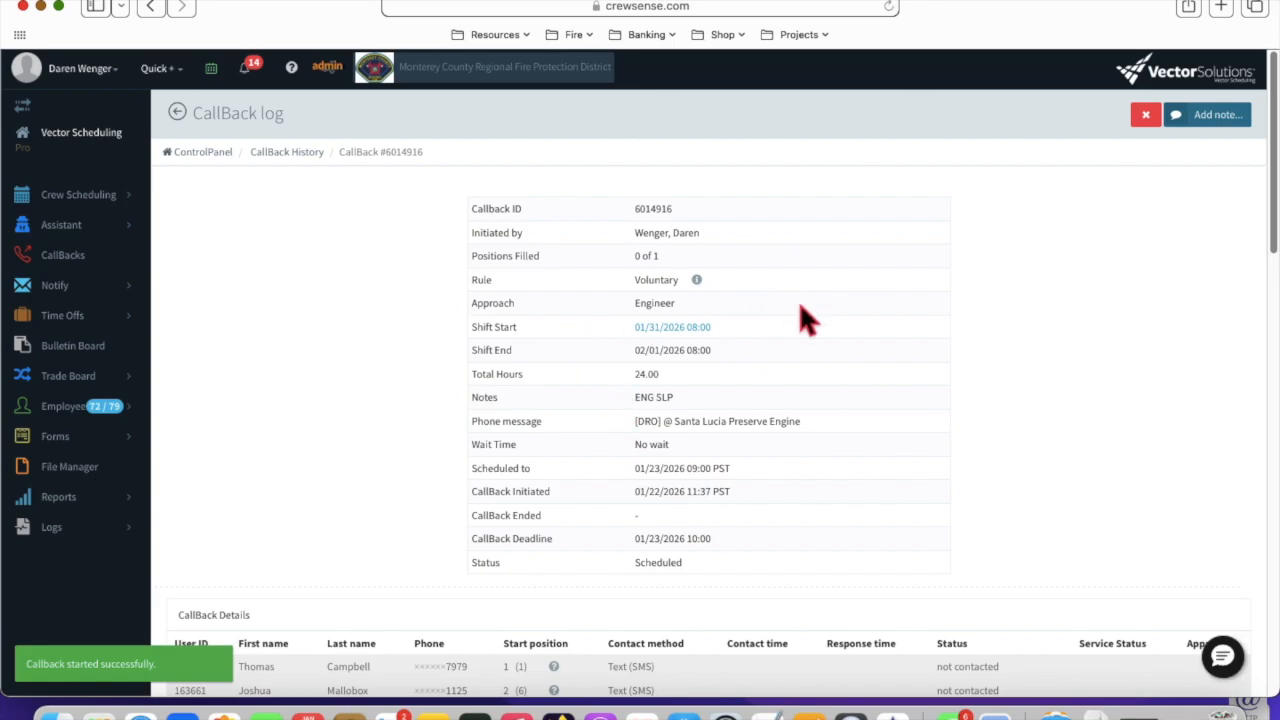
Review the started CallBack's log, and reopen the scheduled ENG SLP entry from the January 2026 CallBack History.
scroll(826, 313, "down", 5)
scroll(810, 490, "down", 7)
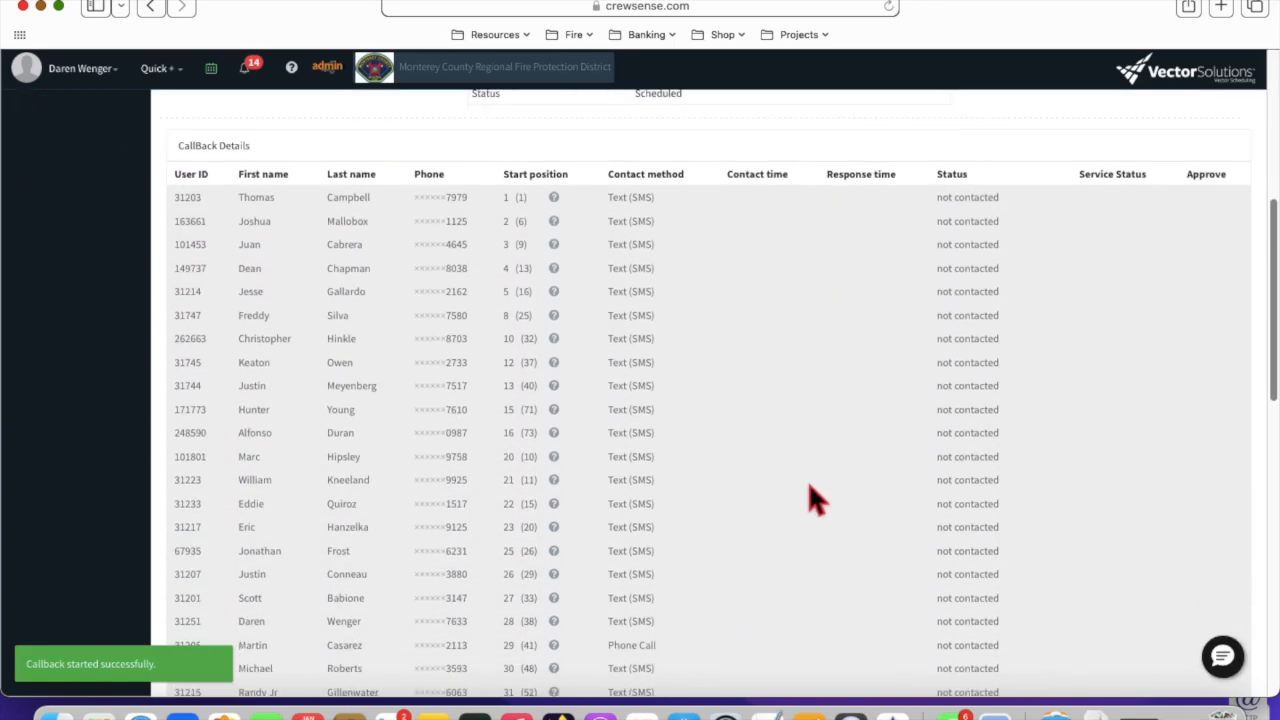
scroll(808, 485, "up", 15)
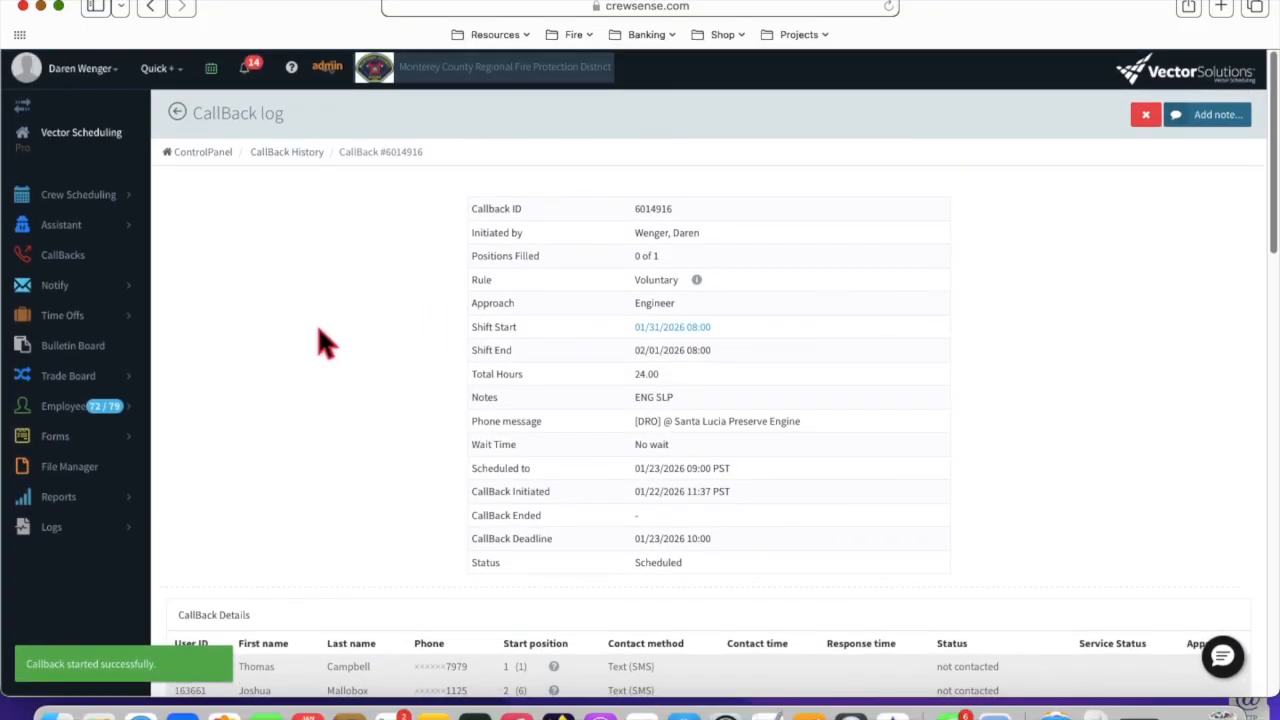
left_click(62, 262)
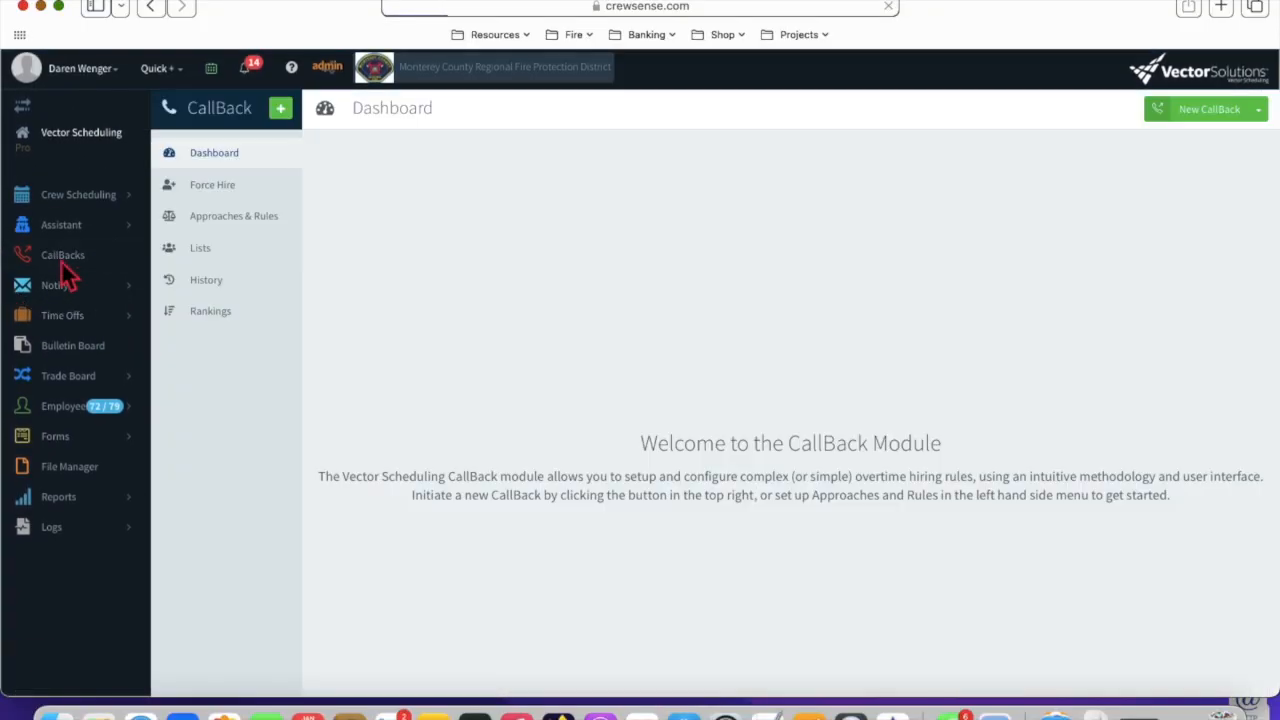
left_click(214, 283)
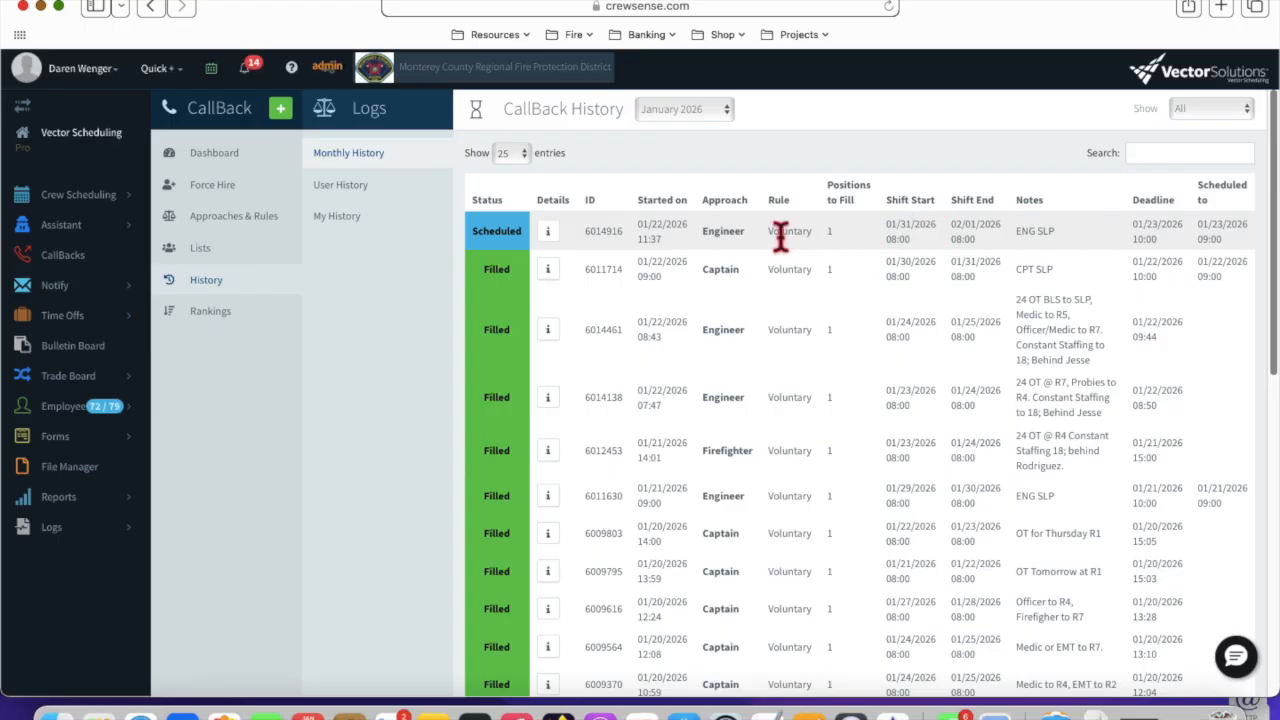
left_click(552, 234)
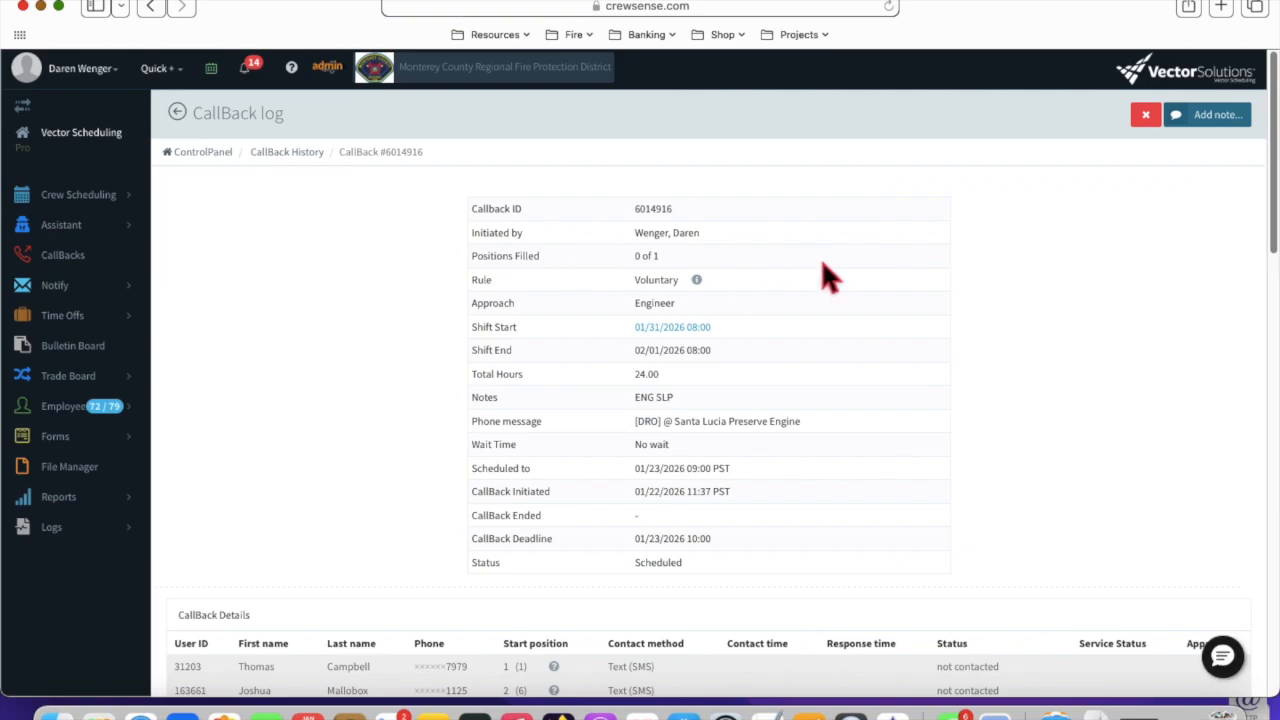
Examine the start positions, contact methods and statuses of the employees listed in the CallBack details.
scroll(822, 265, "down", 2)
scroll(821, 258, "down", 10)
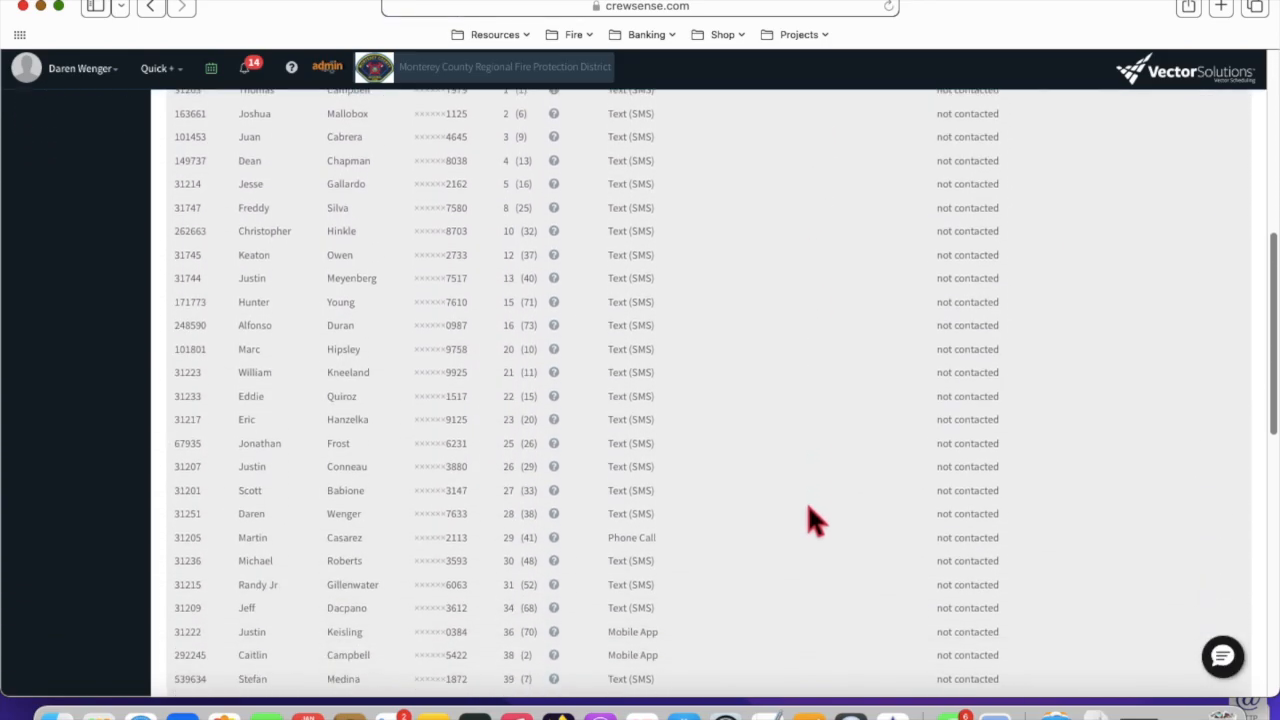
scroll(803, 440, "down", 8)
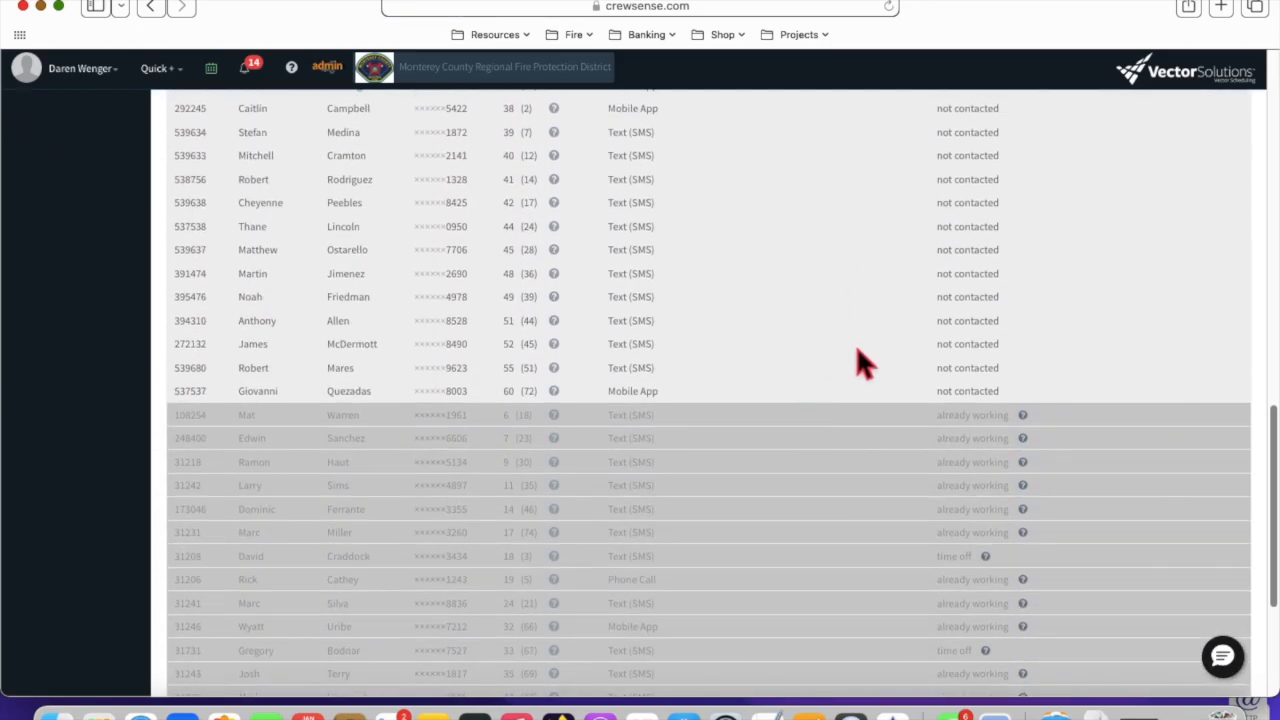
scroll(856, 365, "up", 10)
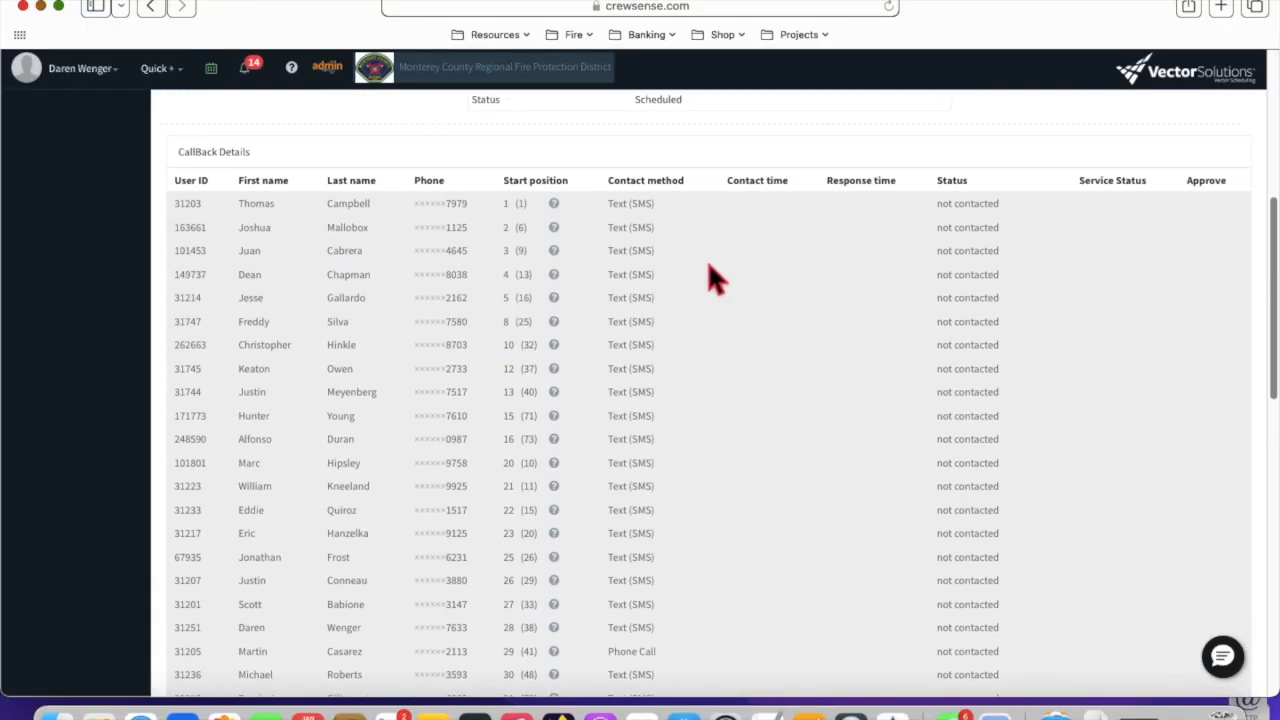
scroll(972, 332, "down", 15)
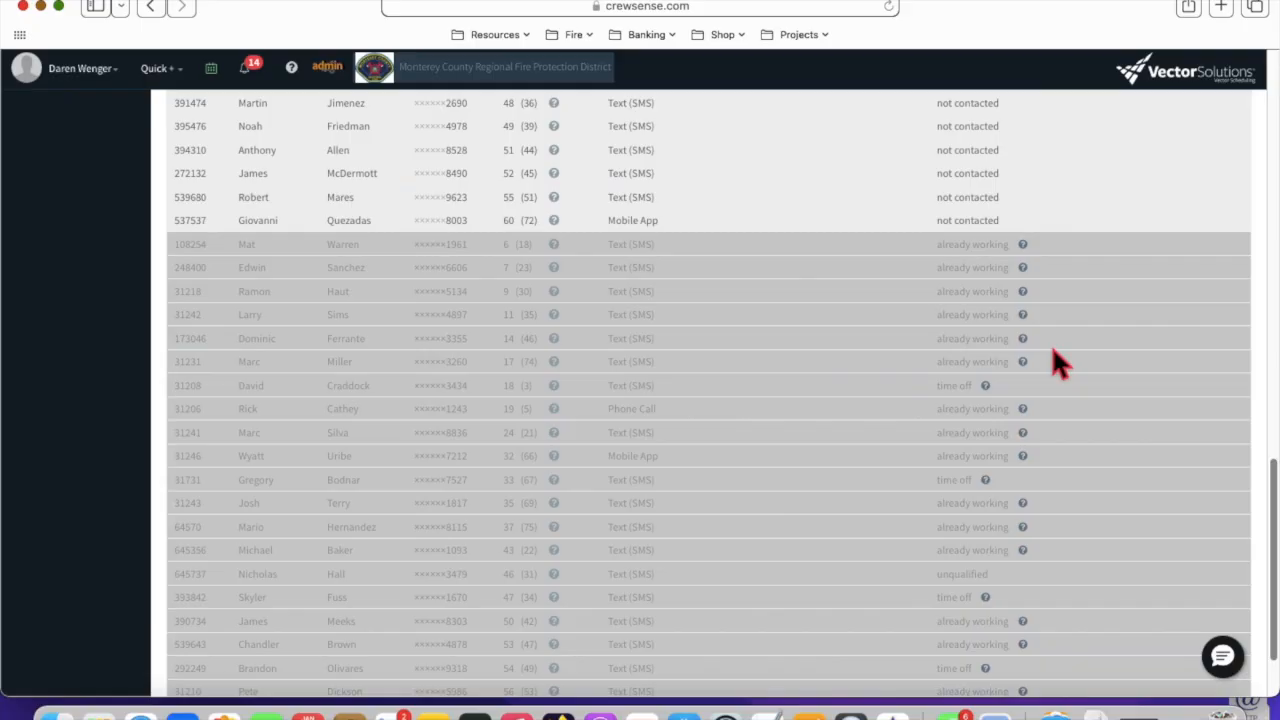
Examine the exclusion statuses of the greyed-out employees, showing the explanations for already working and time off entries.
scroll(1058, 334, "up", 5, "ctrl")
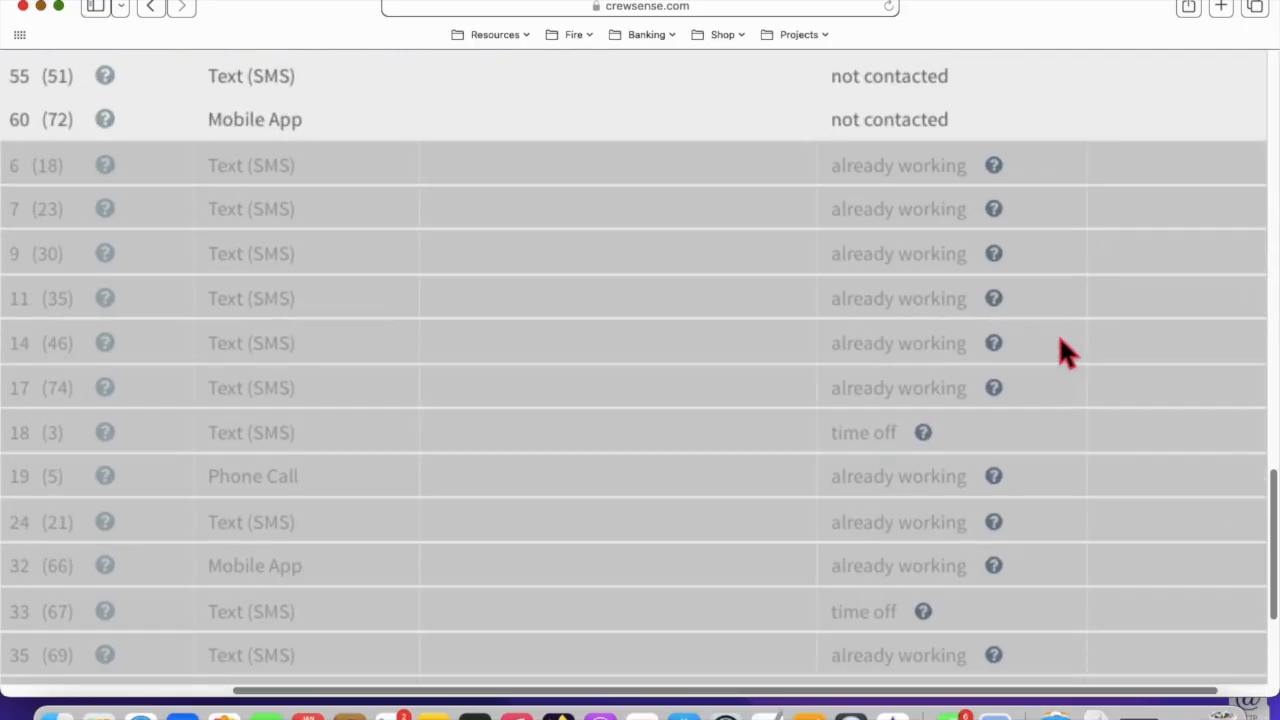
scroll(1077, 249, "down", 5)
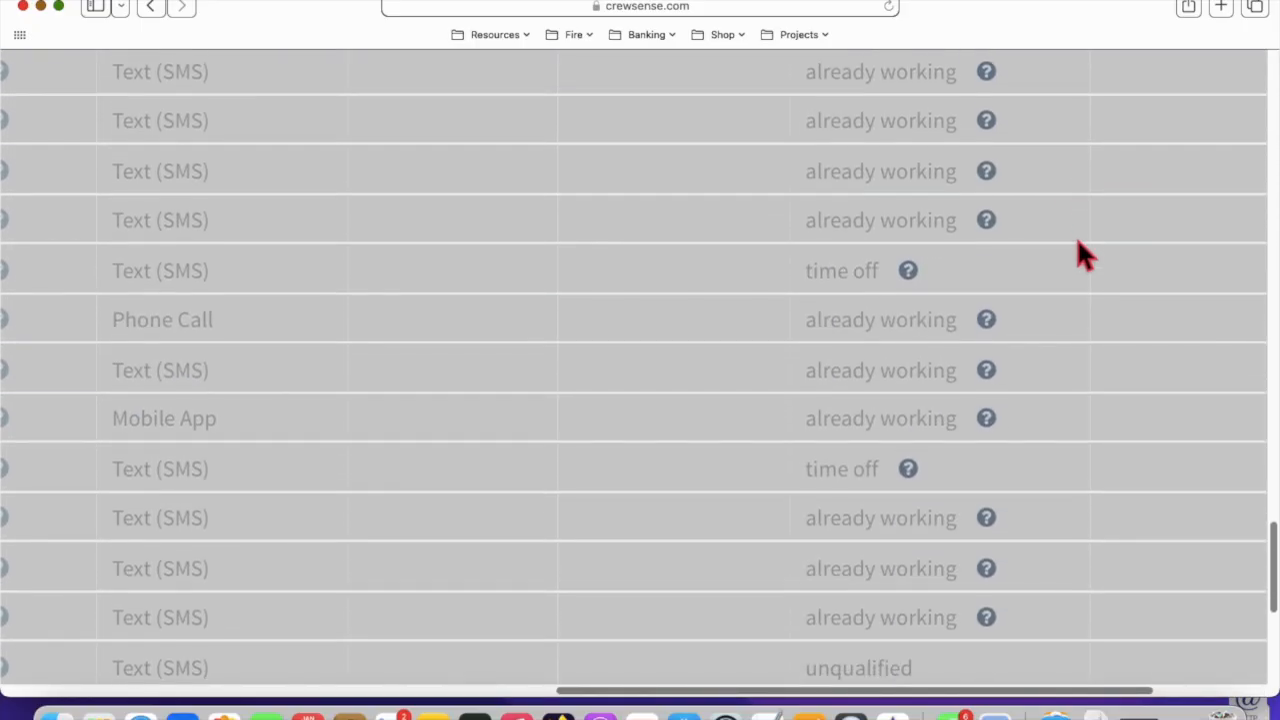
scroll(1076, 240, "down", 4)
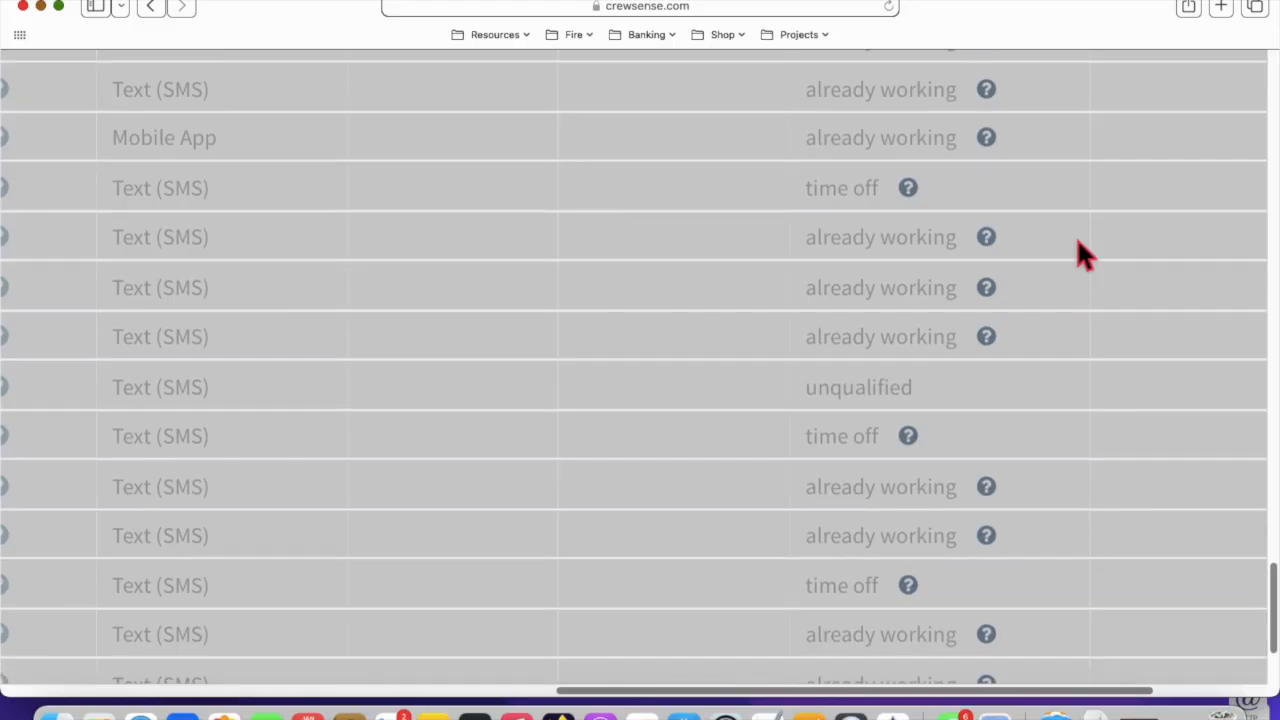
left_click(986, 288)
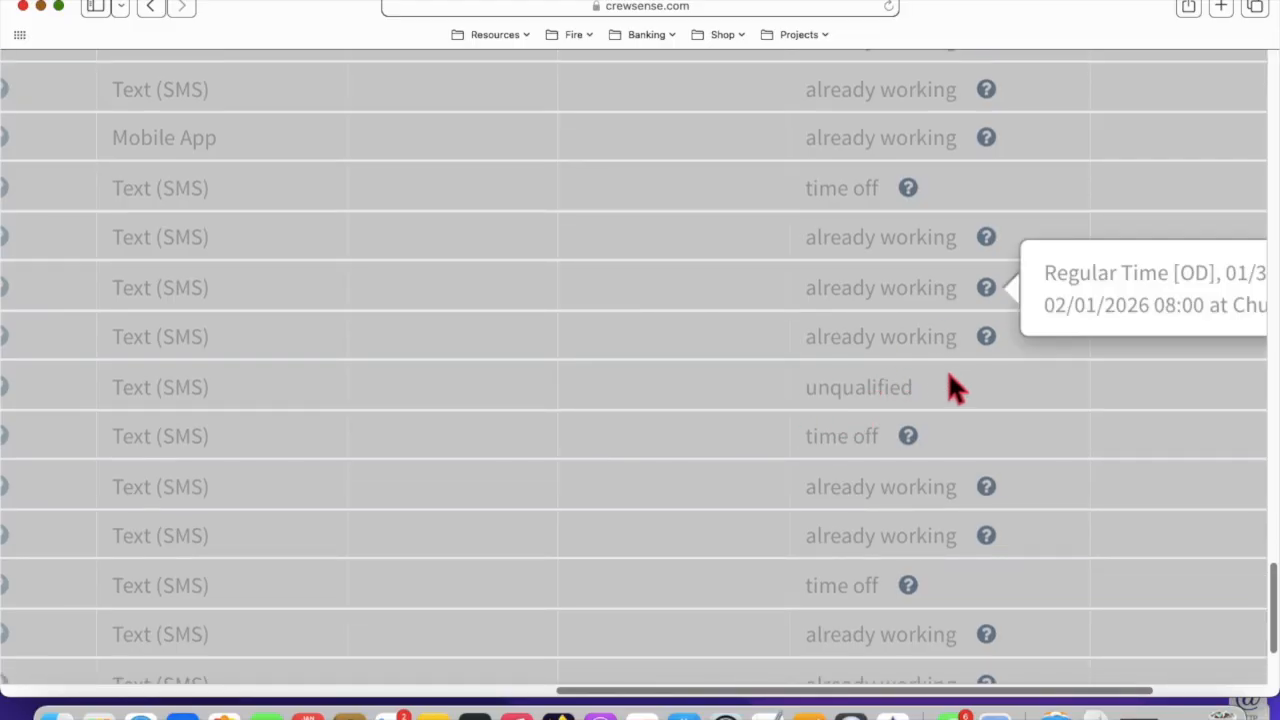
left_click(835, 396)
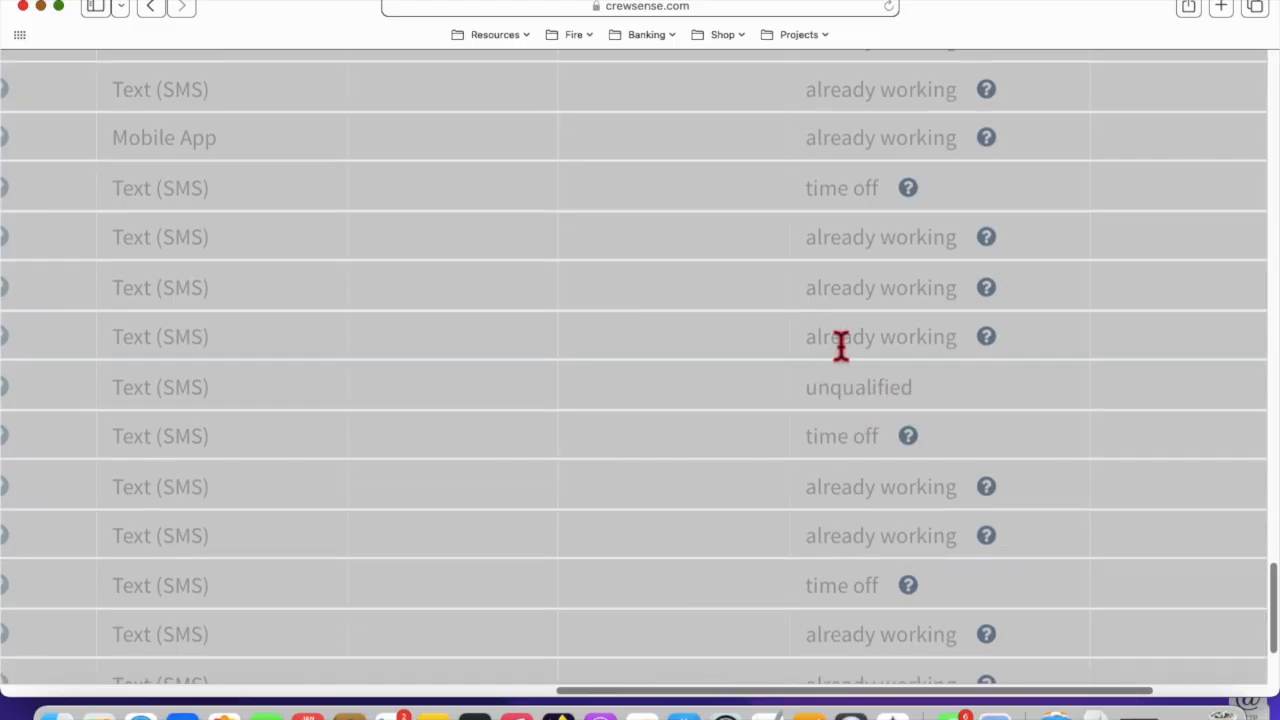
mouse_move(870, 354)
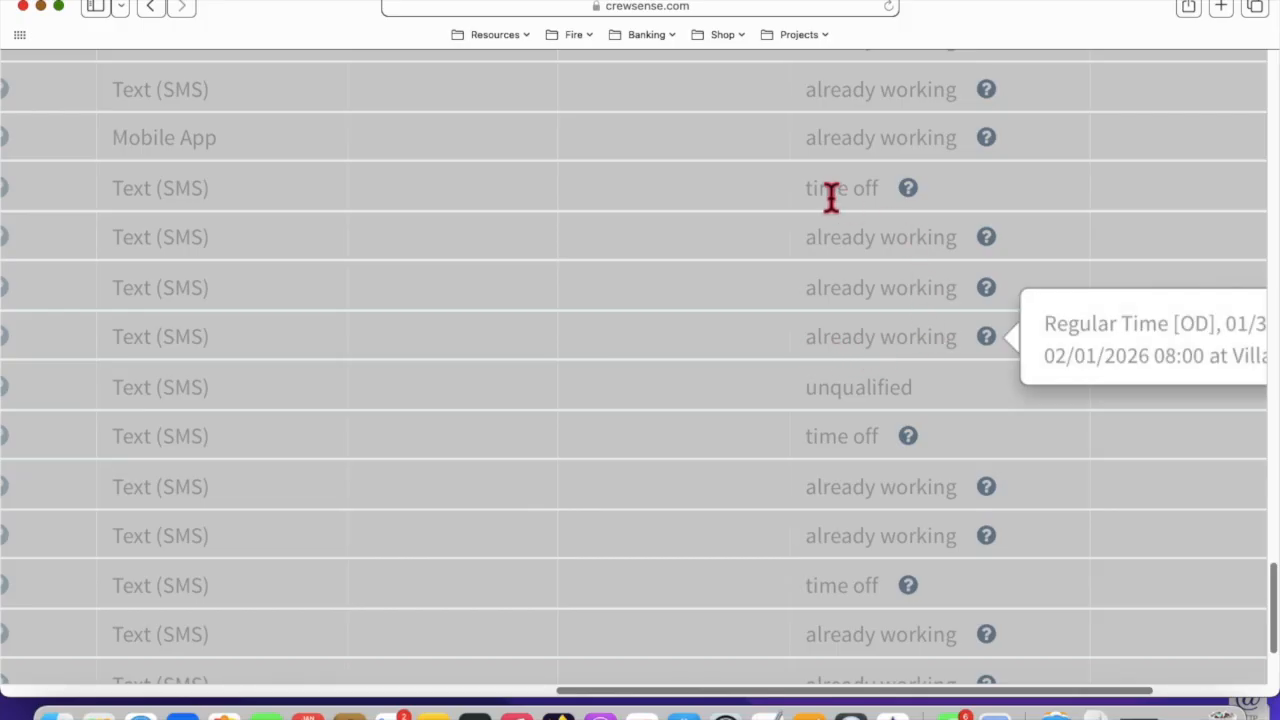
left_click(908, 188)
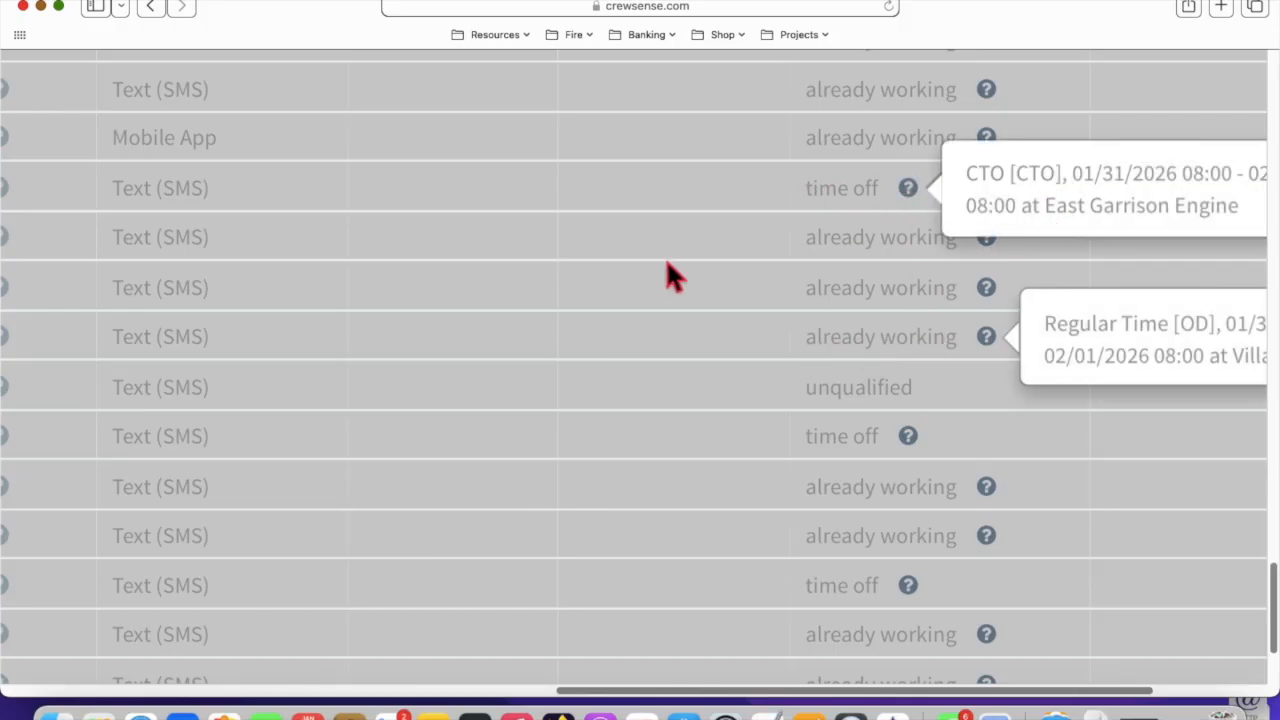
scroll(635, 403, "down", 5)
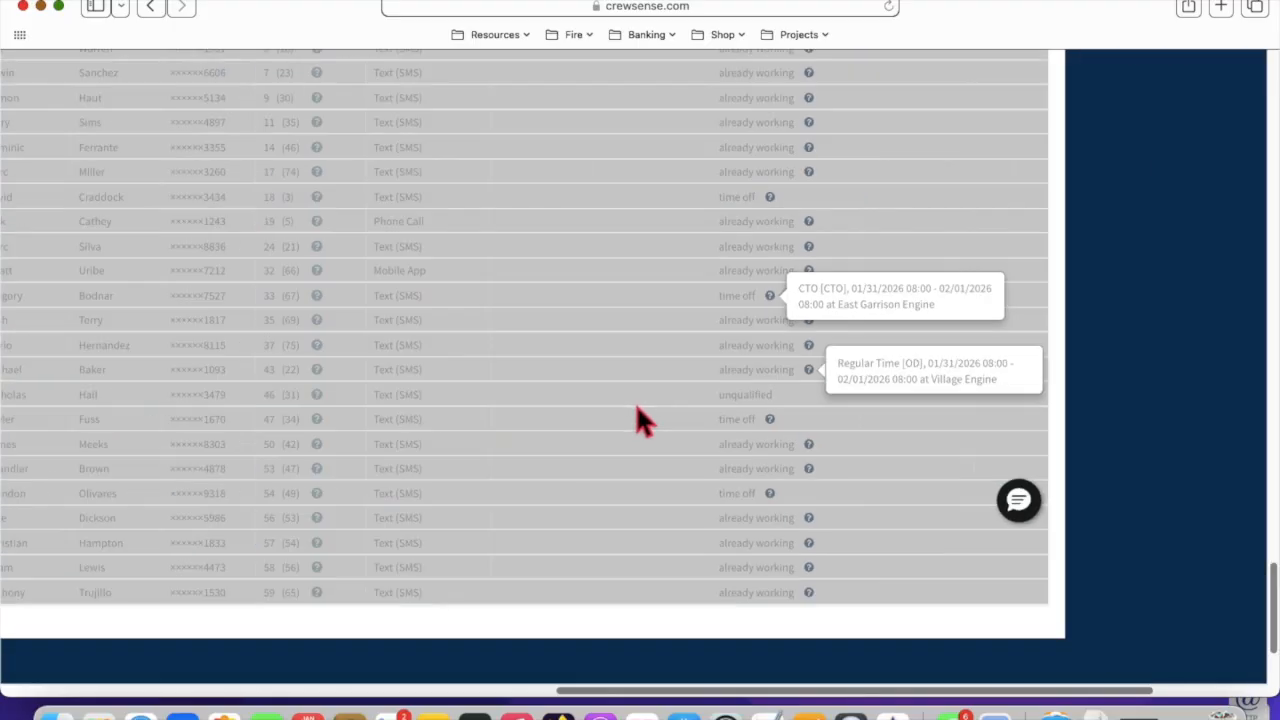
scroll(782, 437, "up", 1)
scroll(782, 436, "up", 15)
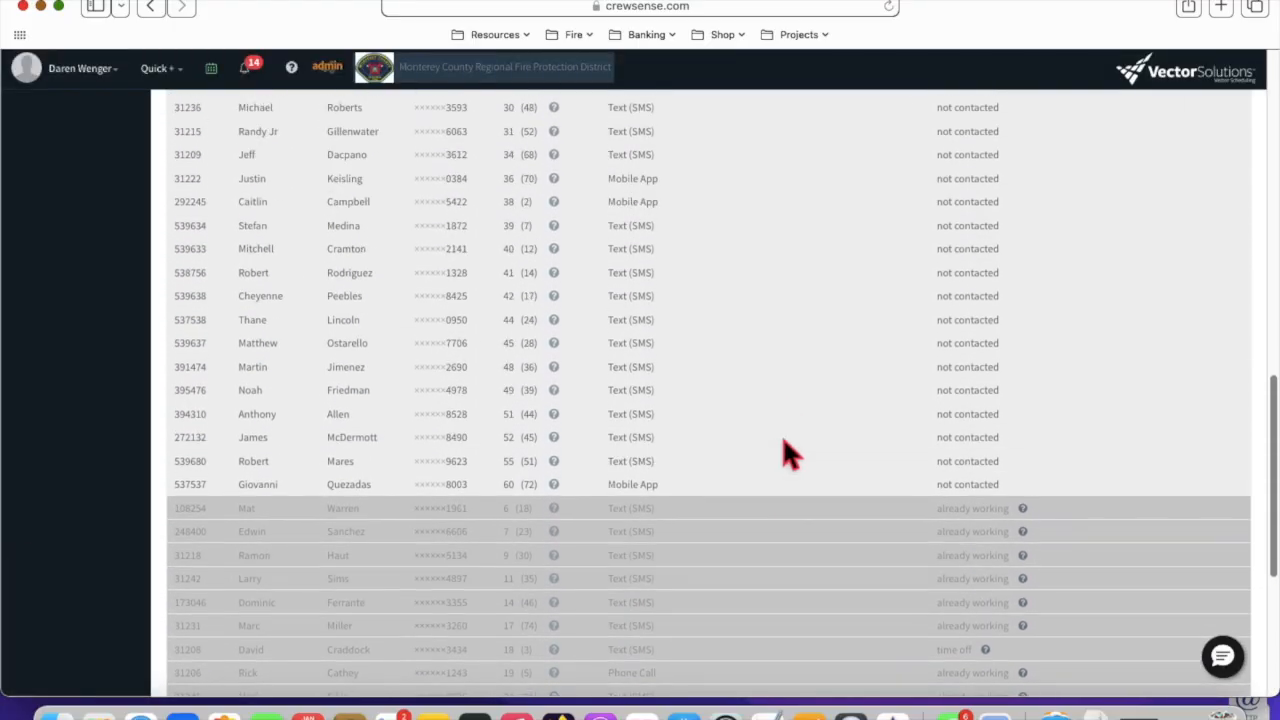
scroll(855, 263, "up", 5)
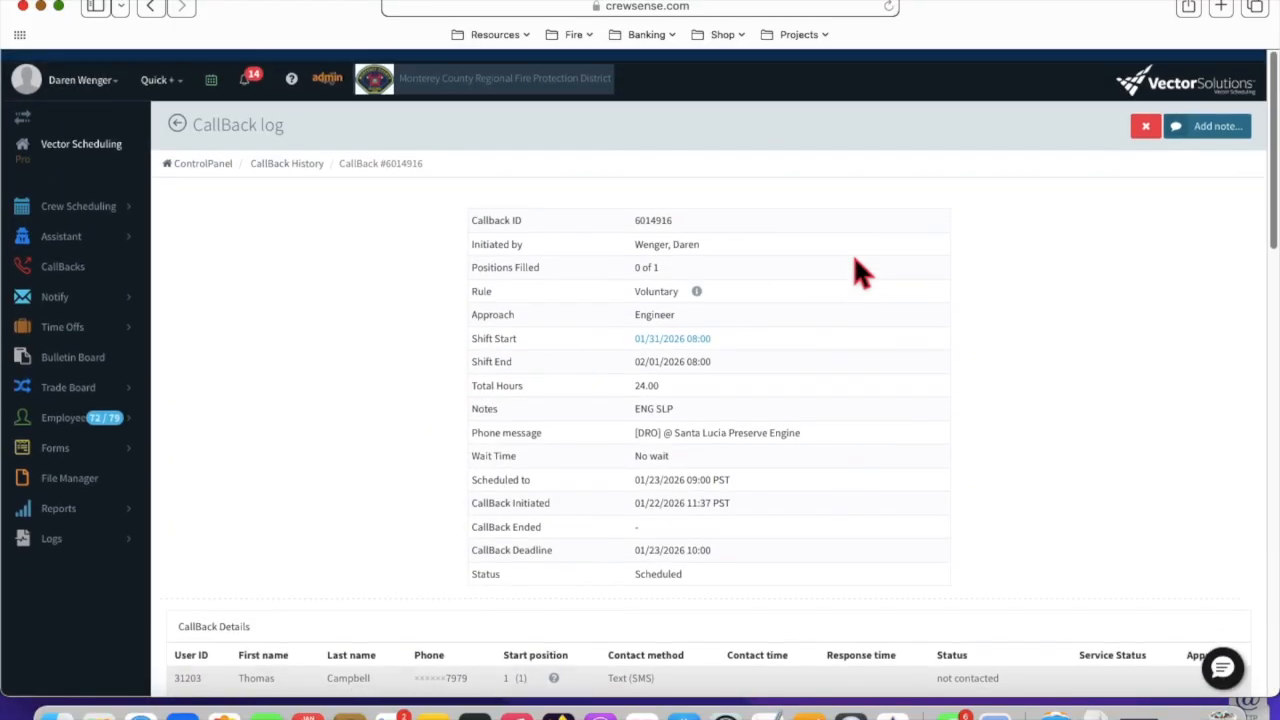
Open the Crew Scheduler day view for January 31, 2026 and review the station assignments and open slots.
left_click(87, 205)
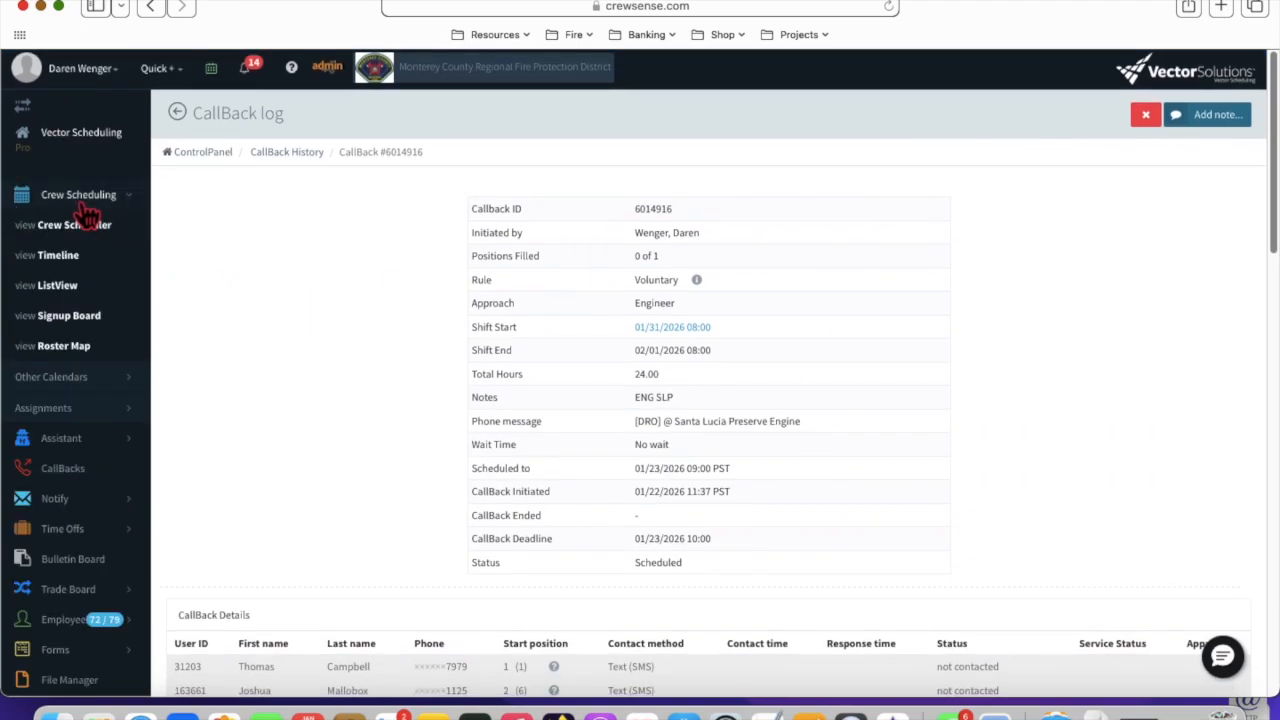
left_click(76, 228)
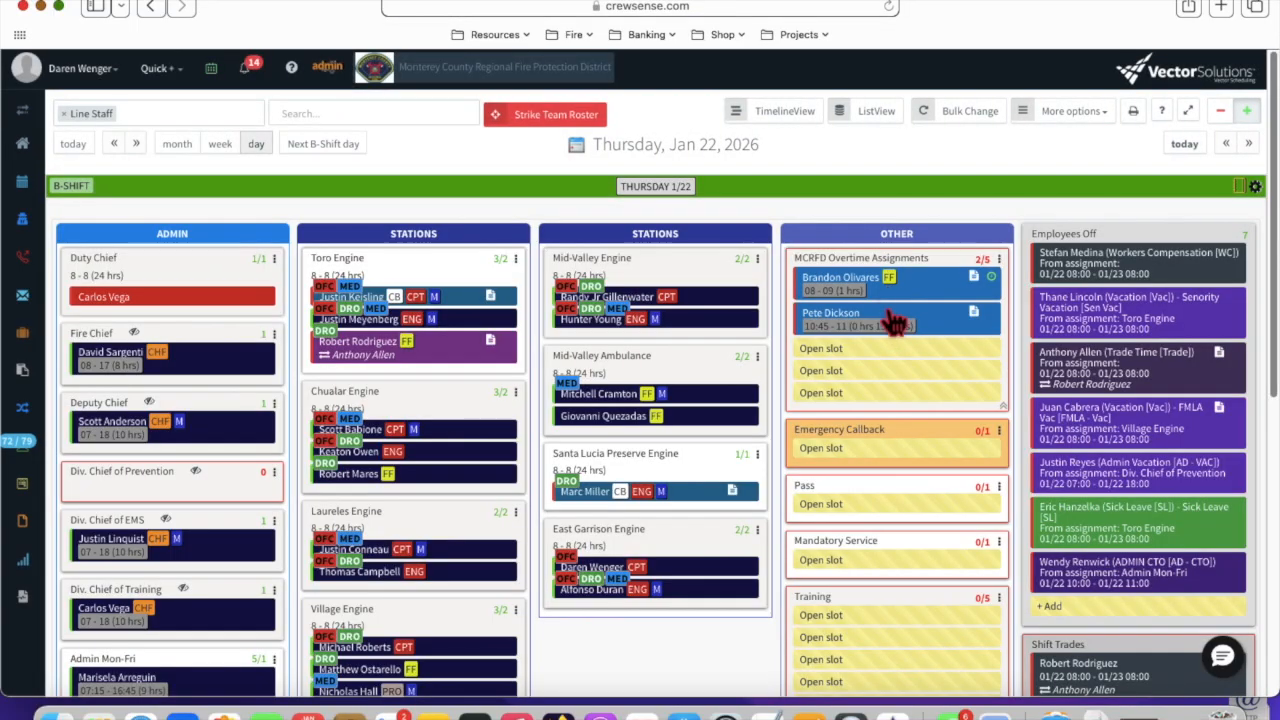
scroll(890, 320, "down", 1)
scroll(895, 330, "up", 1)
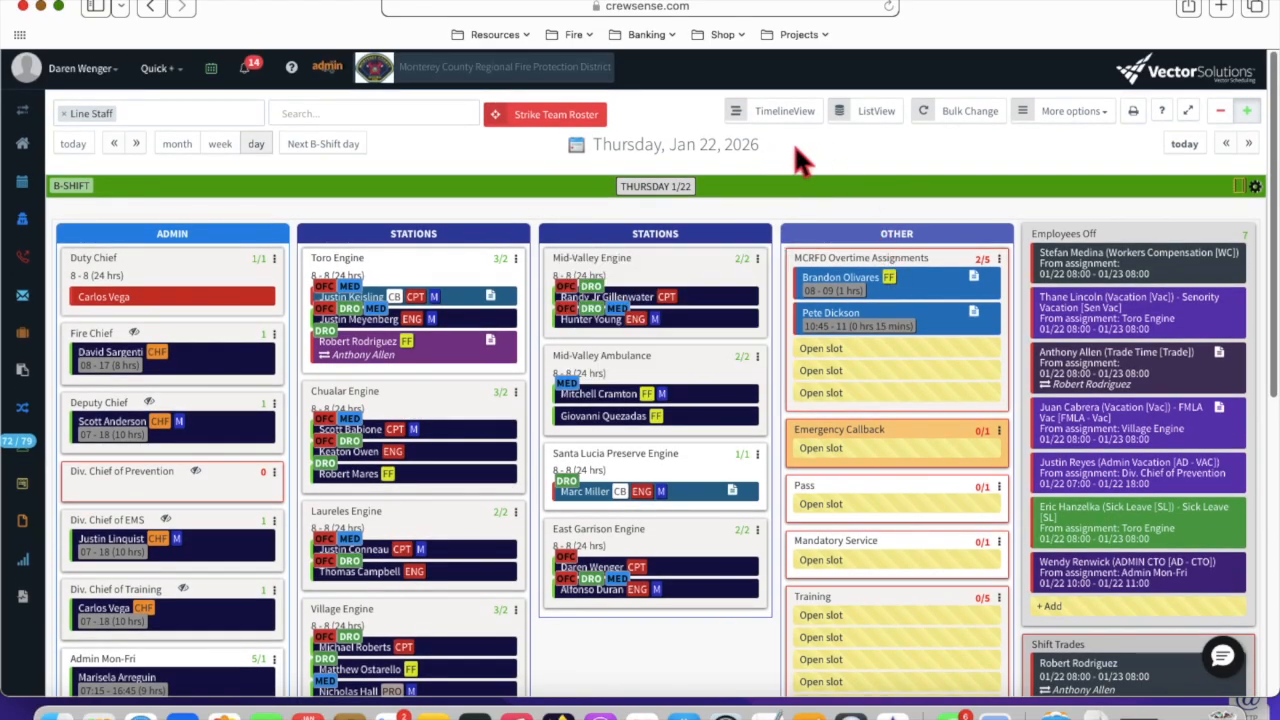
left_click(595, 173)
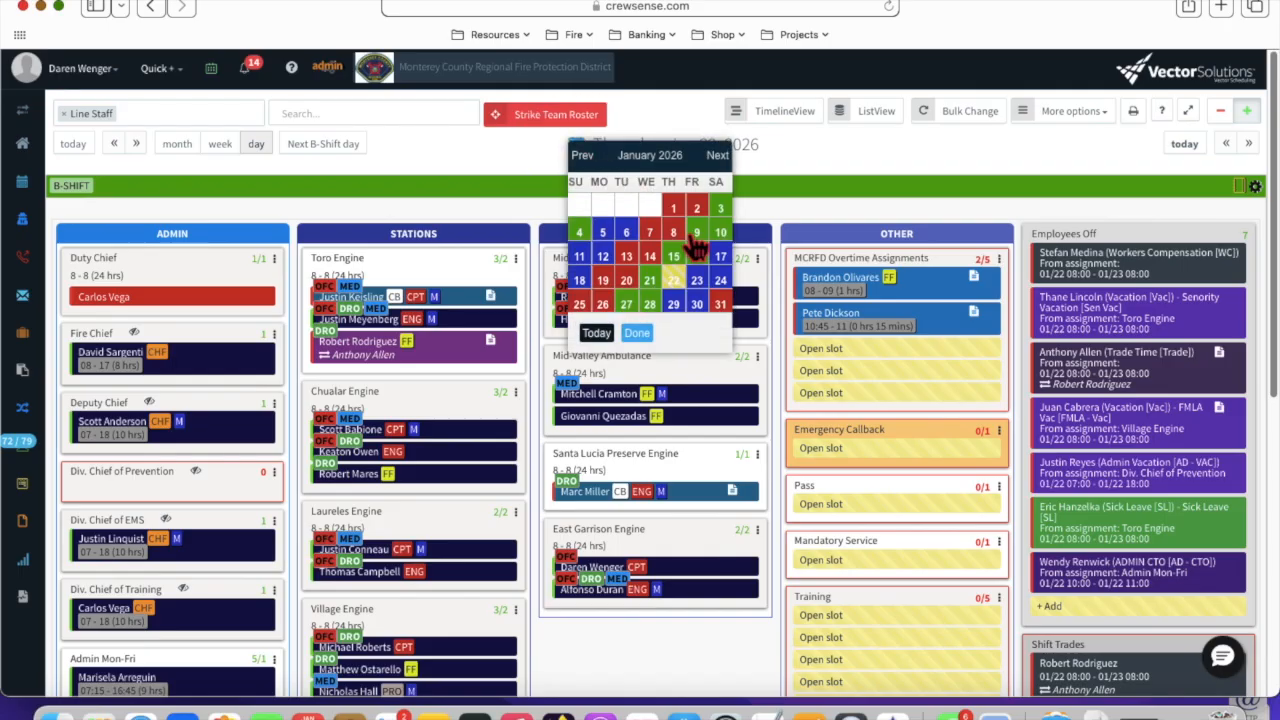
left_click(733, 318)
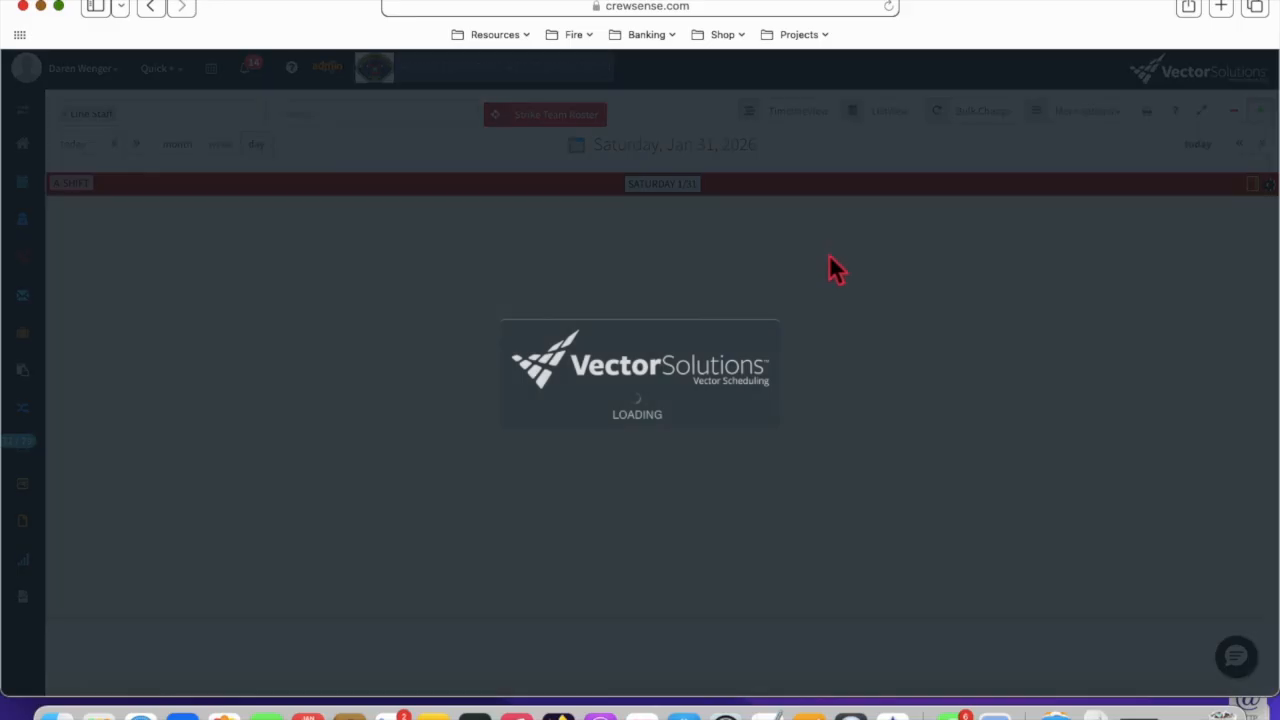
scroll(907, 365, "down", 1)
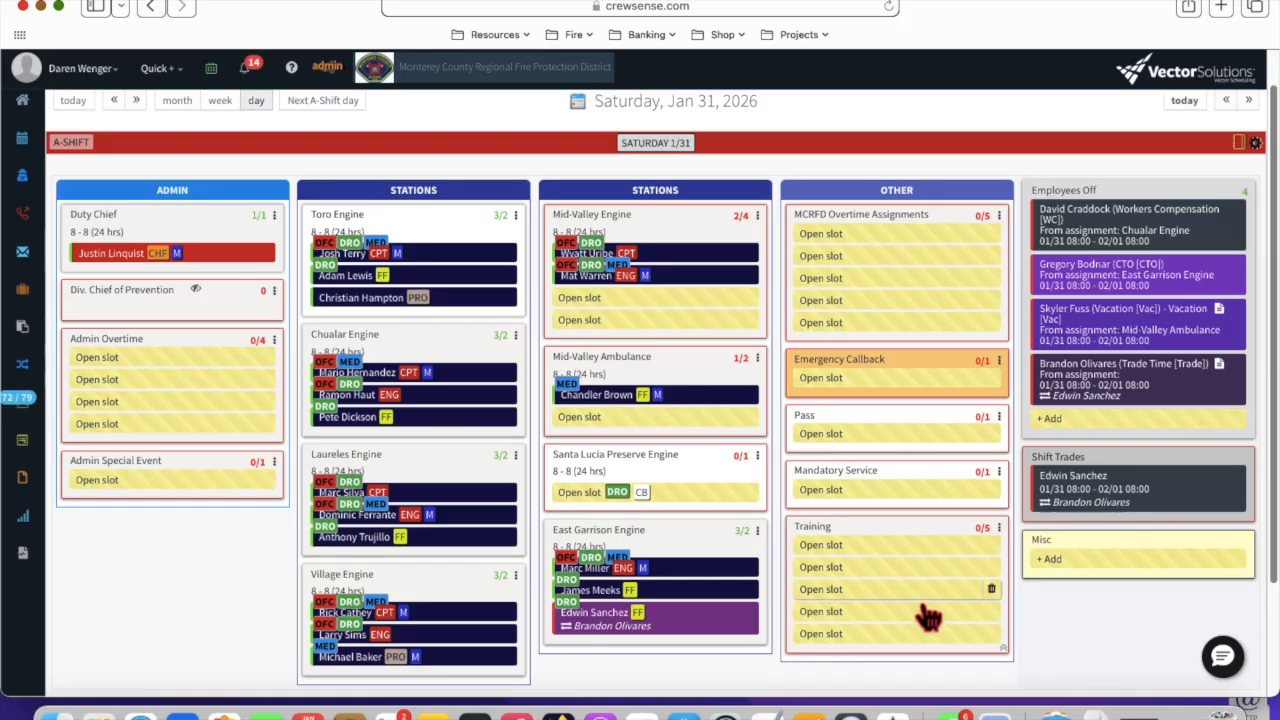
scroll(925, 588, "down", 1)
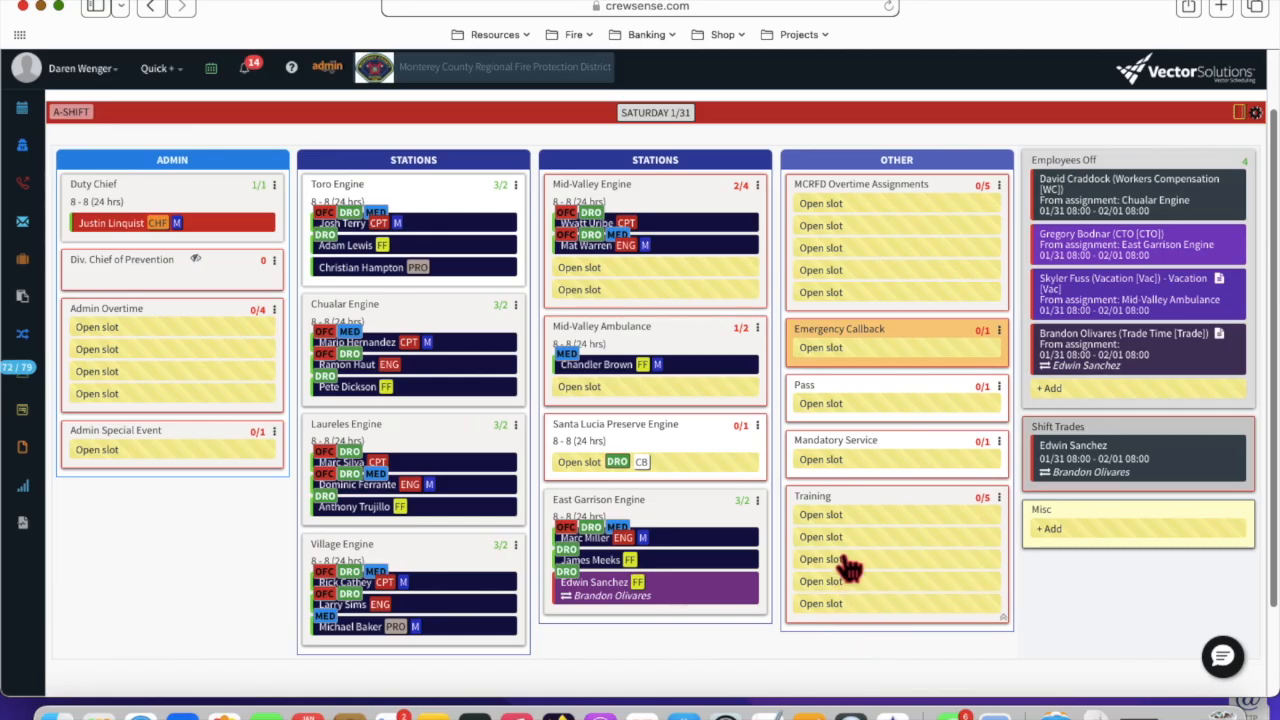
scroll(848, 567, "up", 1)
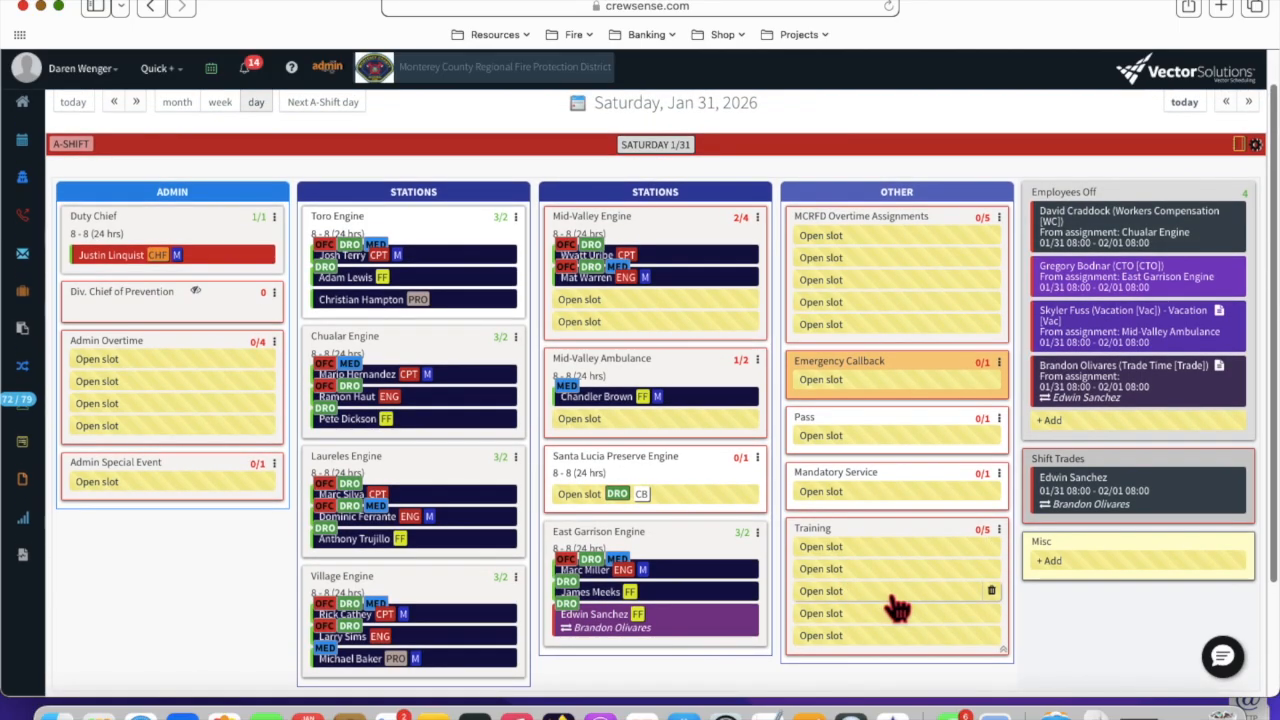
scroll(900, 615, "up", 1)
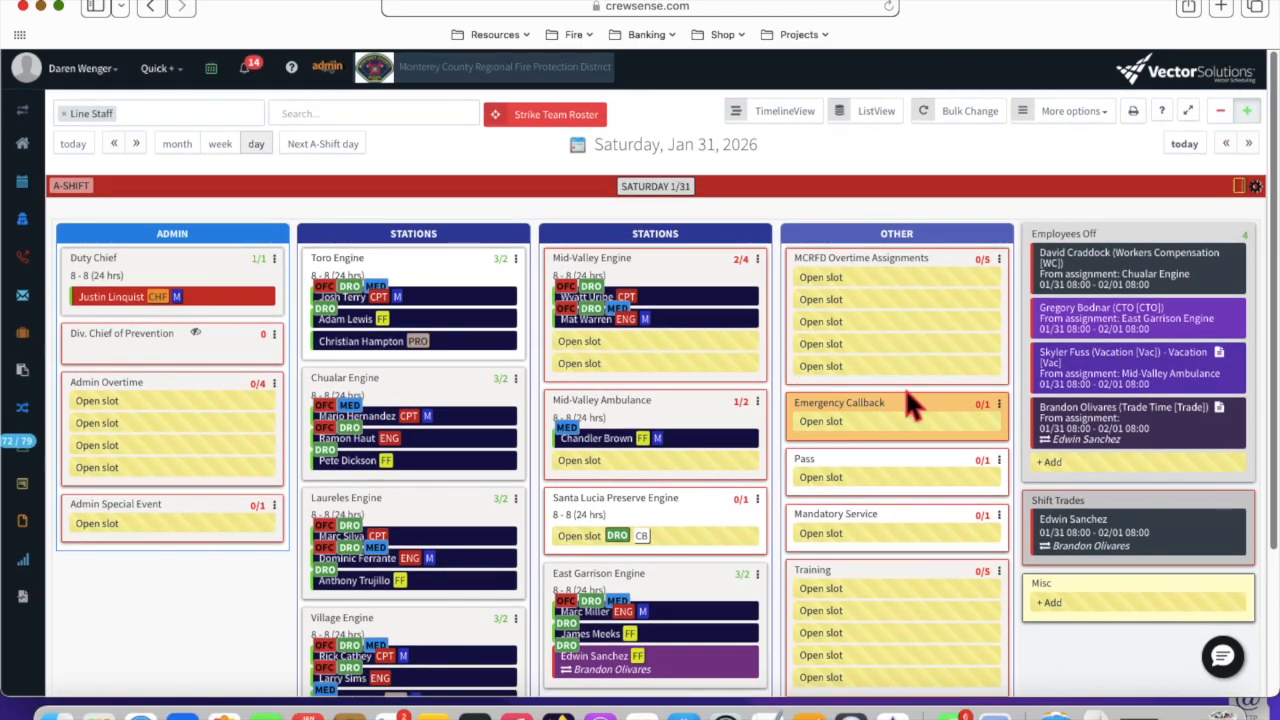
scroll(912, 403, "down", 1)
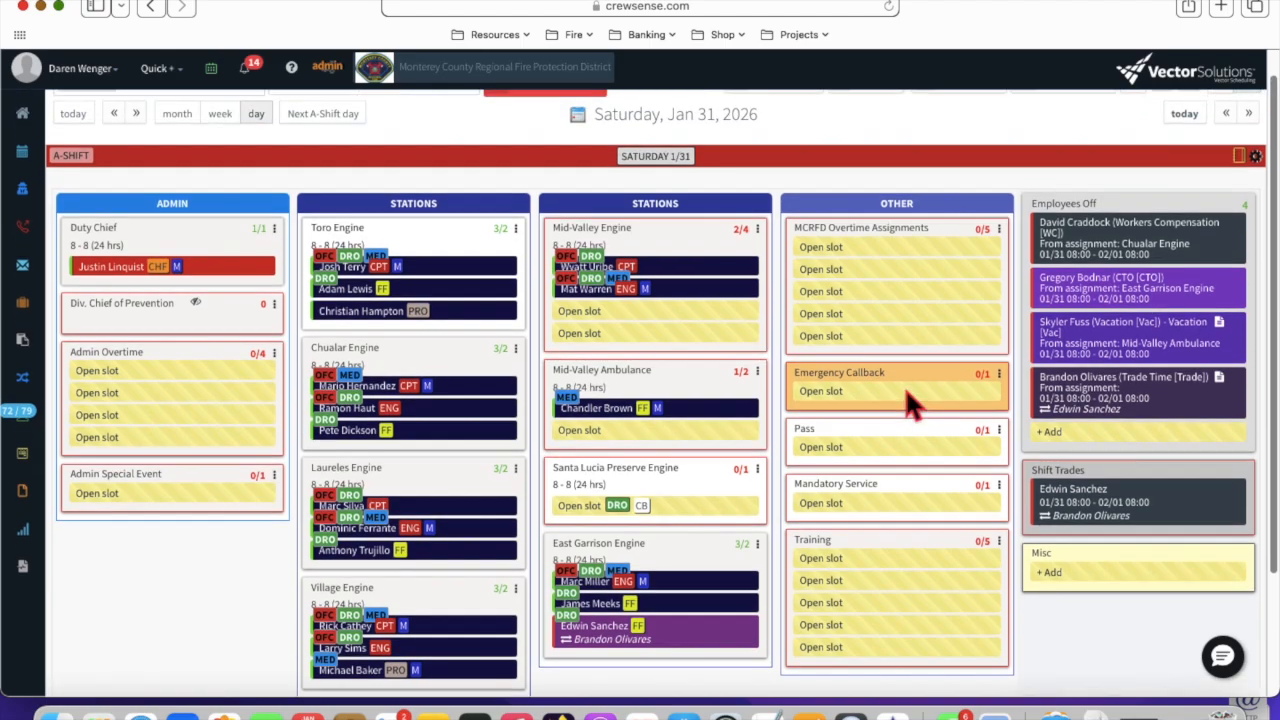